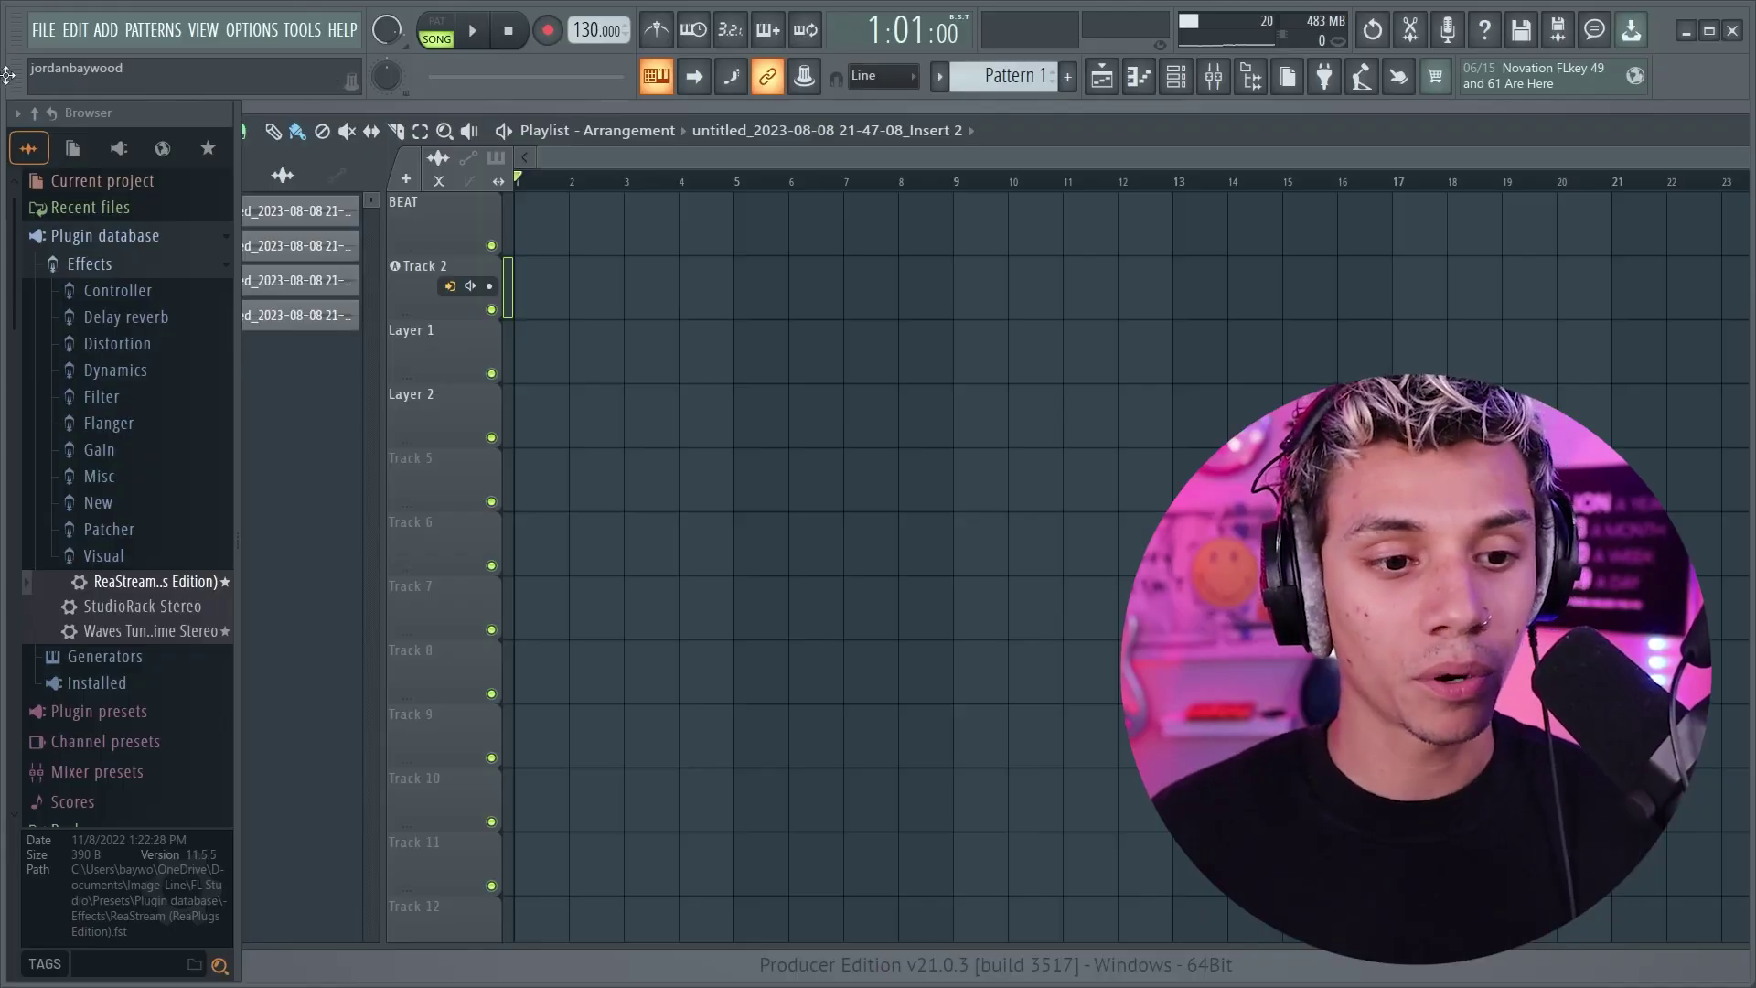
# Start a new blank project from the File menu.
pyautogui.click(43, 30)
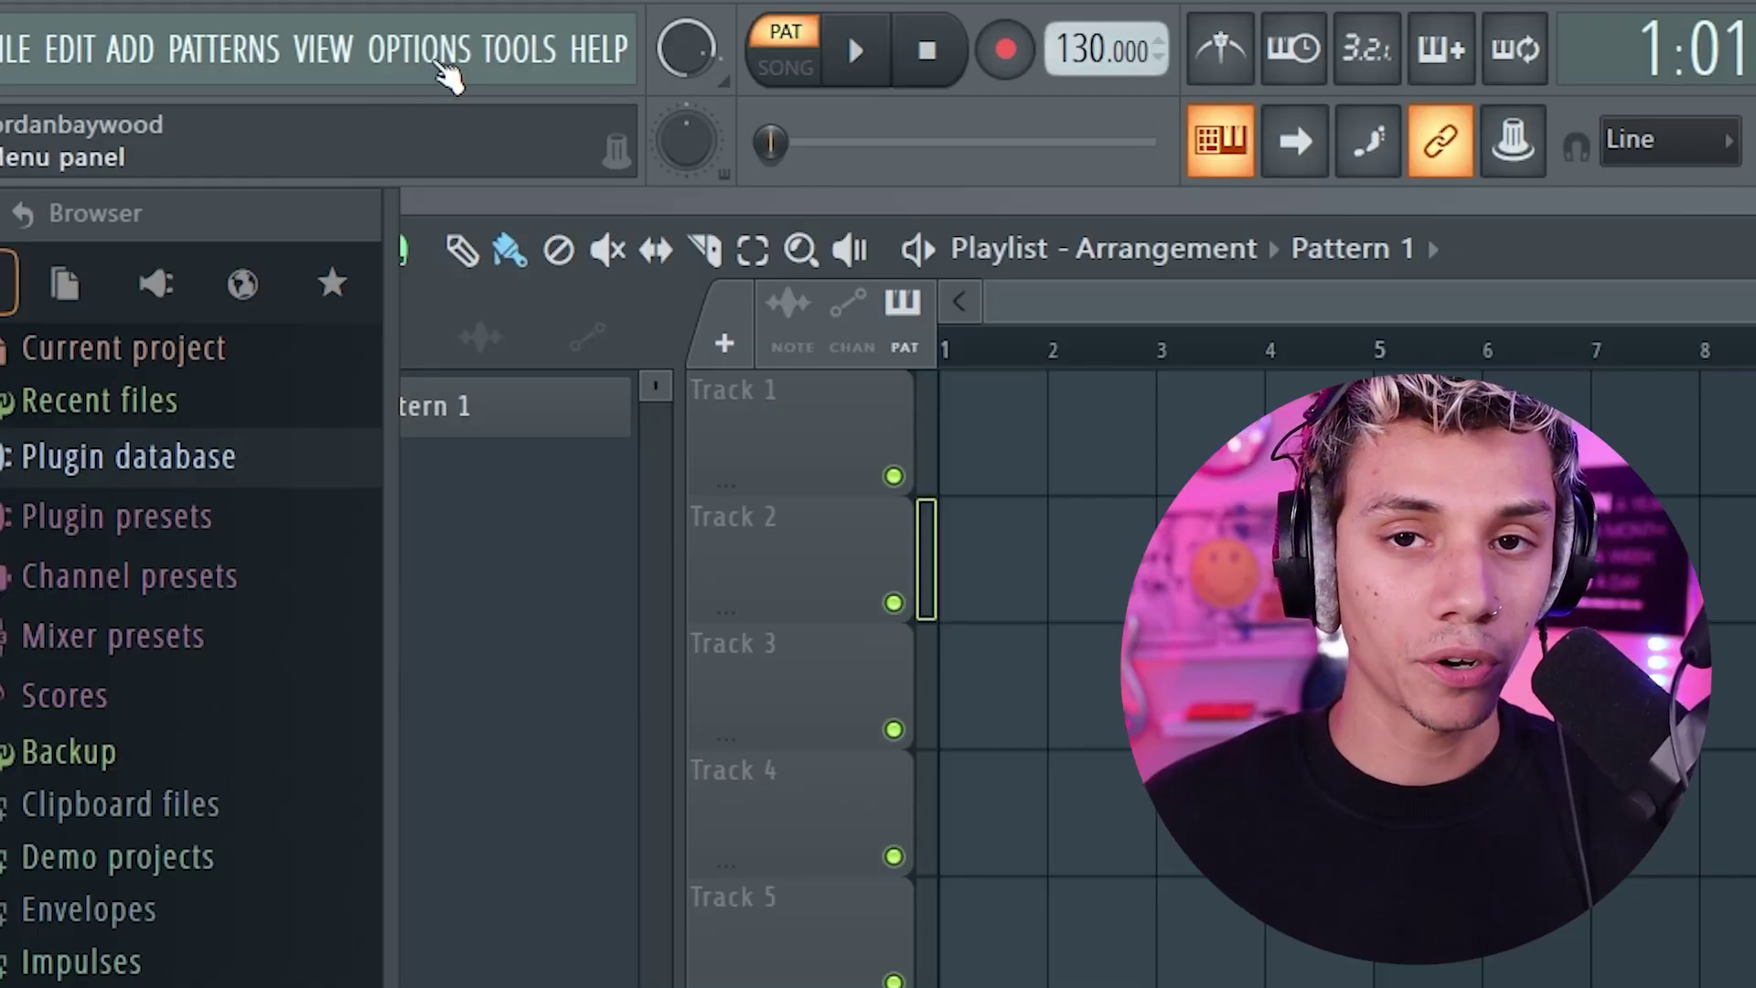
pyautogui.click(437, 73)
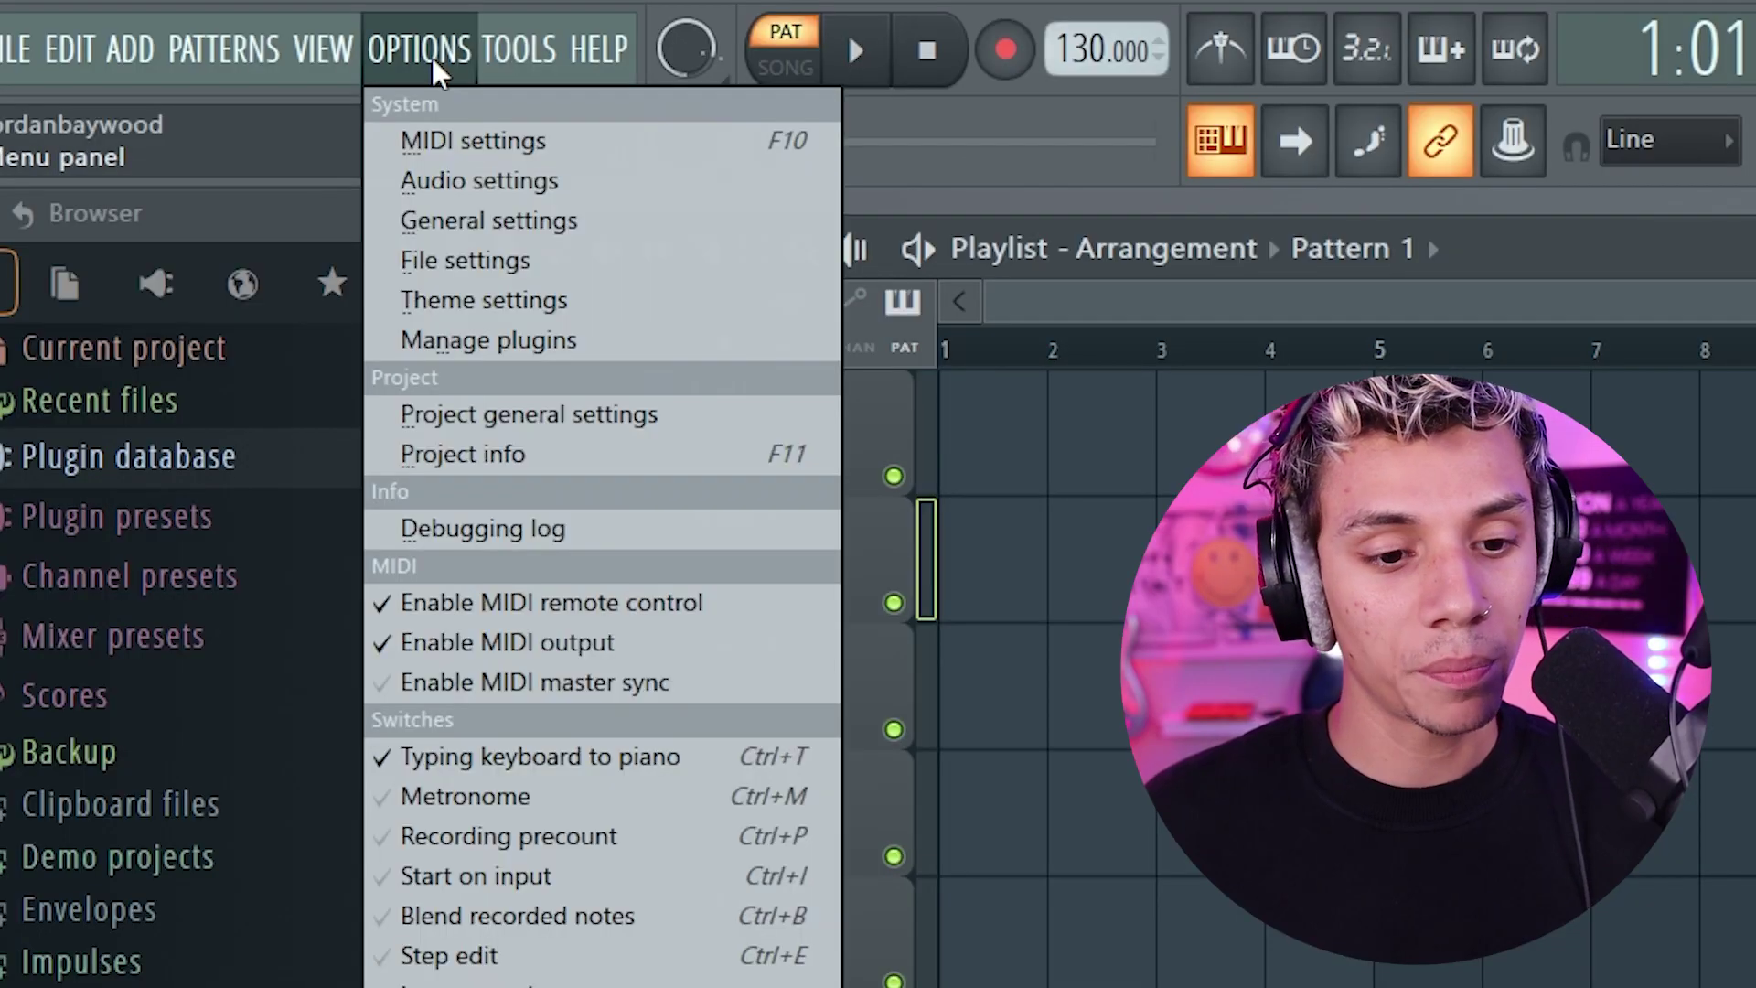
# Select Focusrite USB ASIO (48000 Hz) as the audio device and close the settings.
pyautogui.click(490, 189)
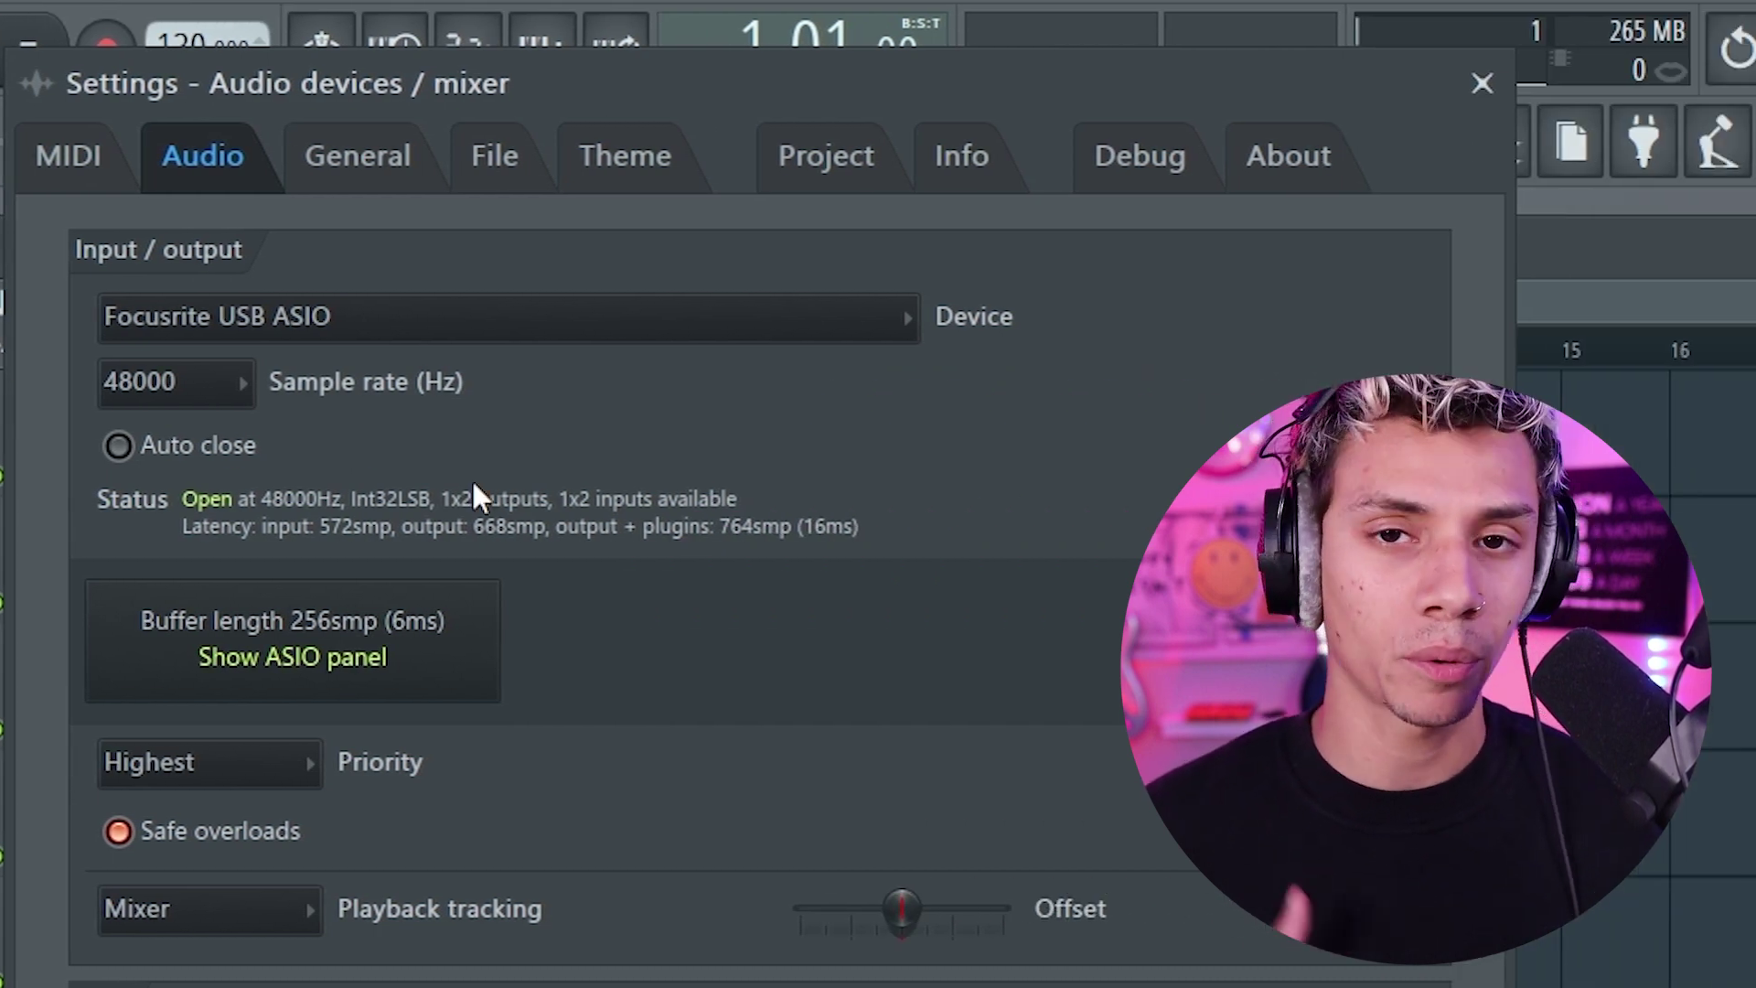
pyautogui.click(279, 322)
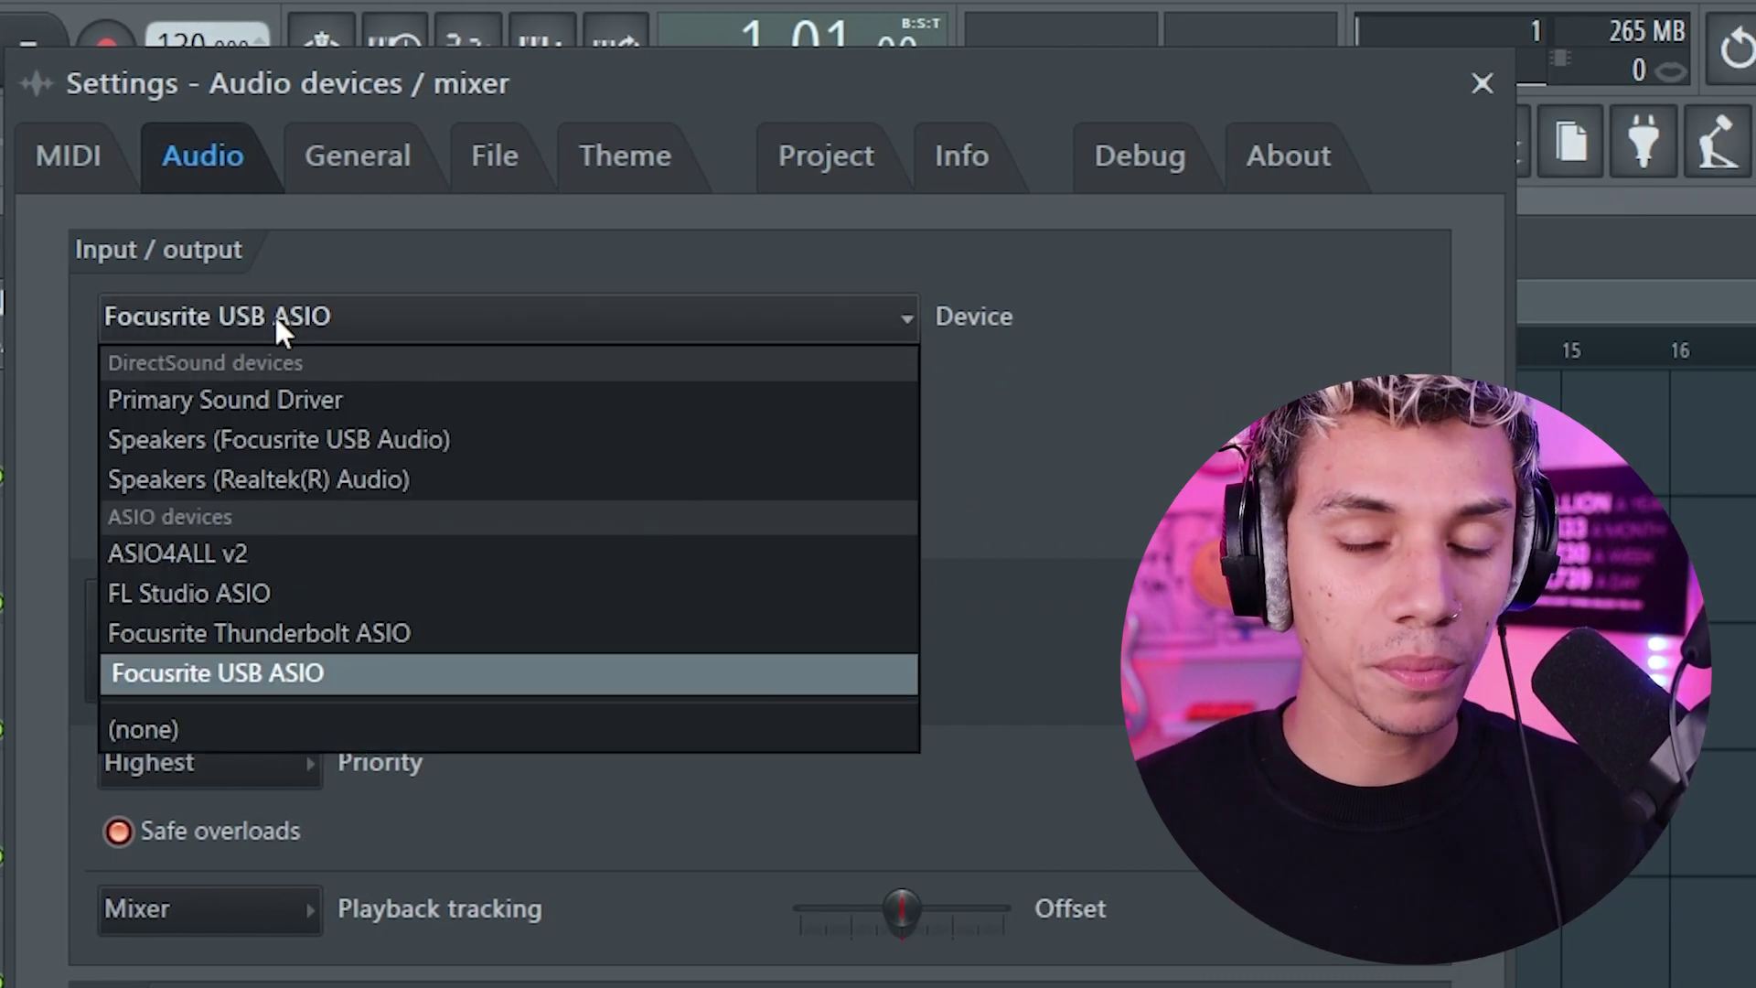
pyautogui.click(377, 673)
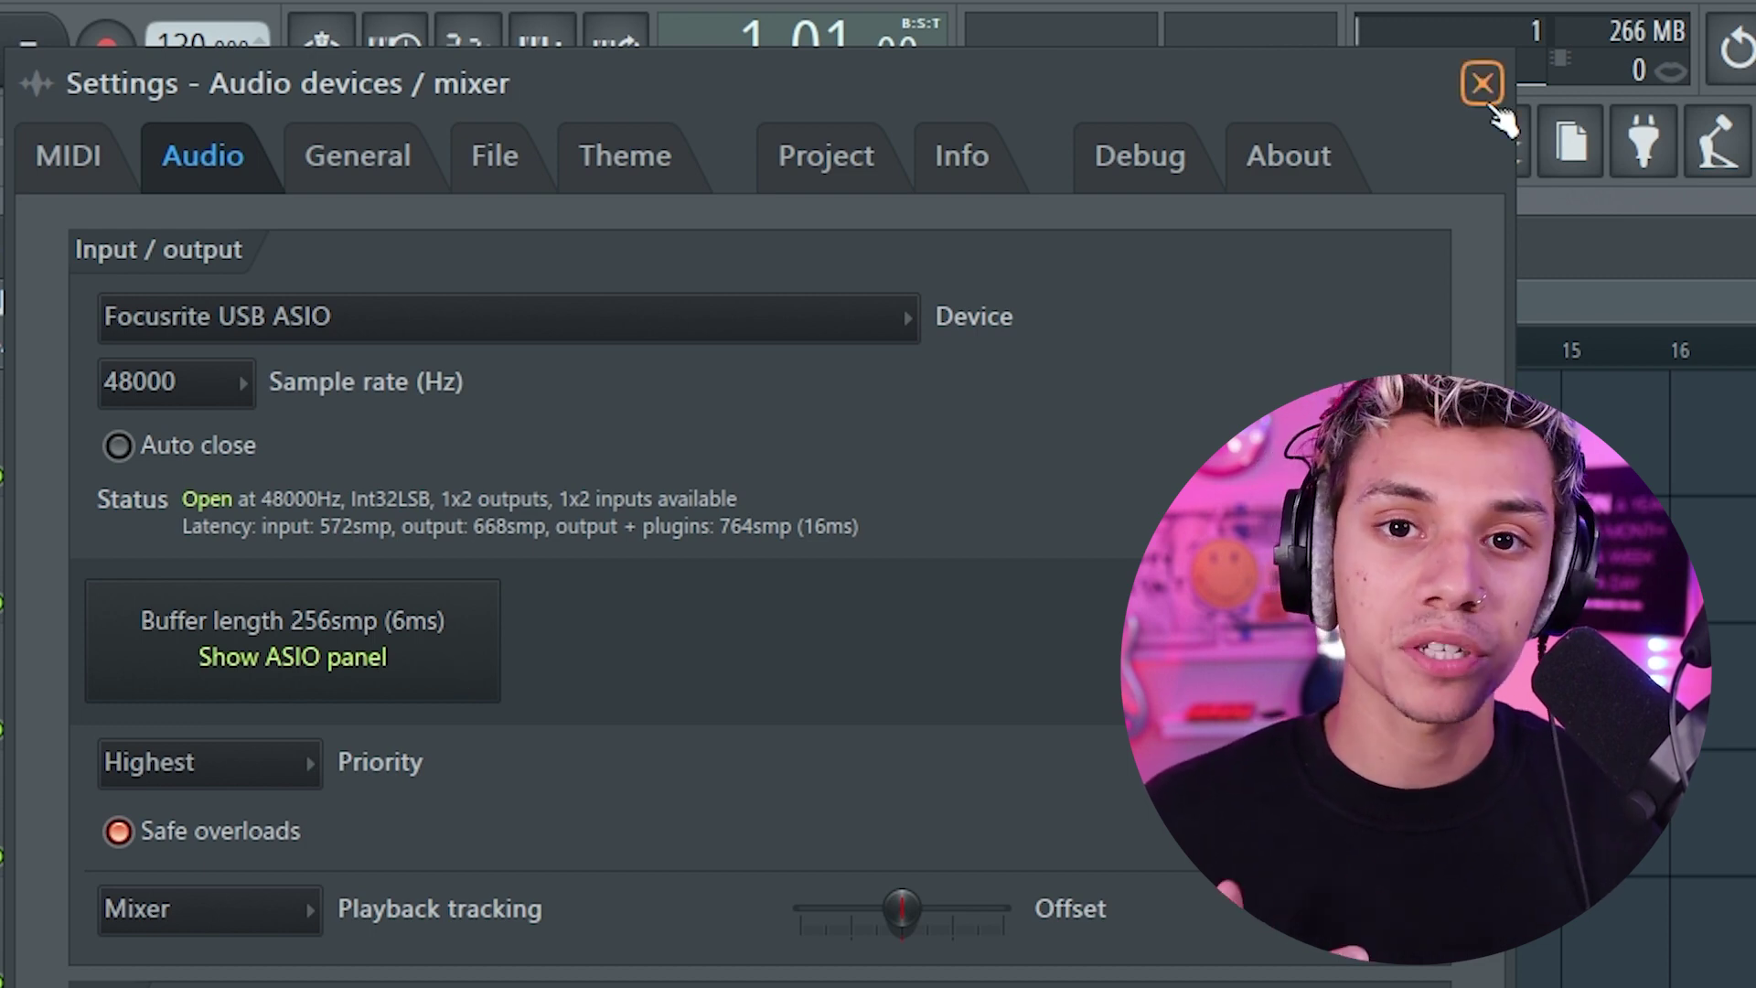
pyautogui.click(1483, 84)
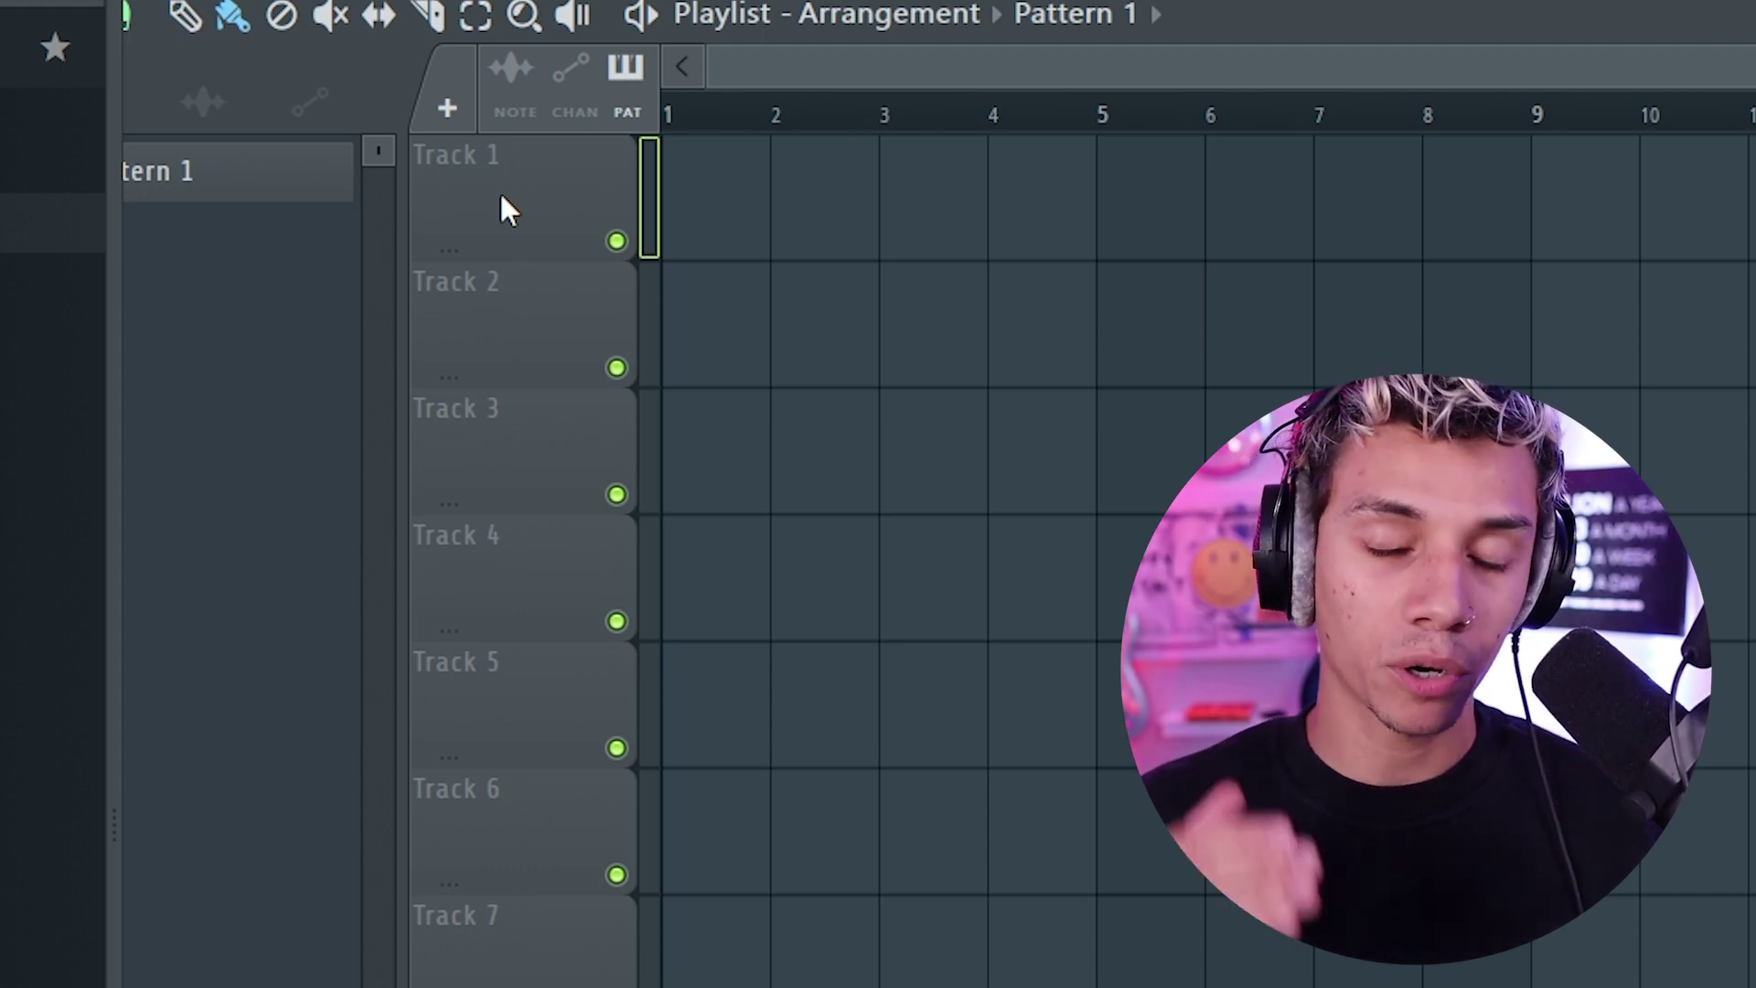
# Rename the first playlist track to BEAT.
pyautogui.rightClick(531, 206)
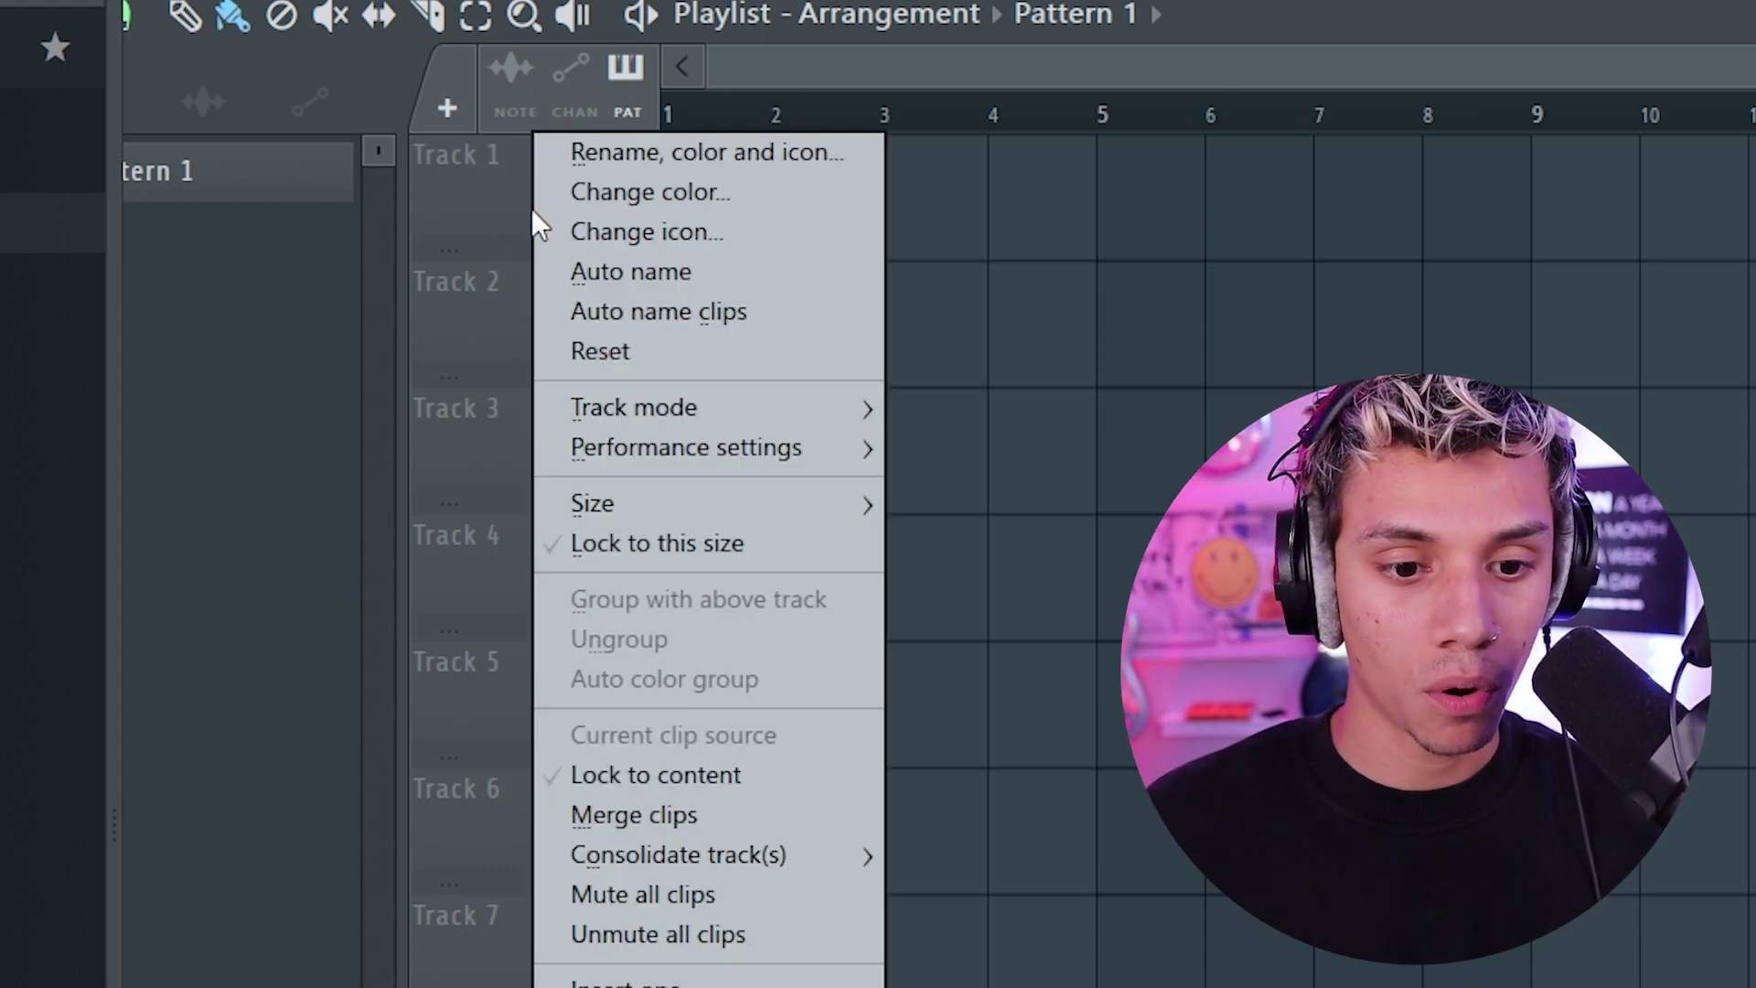
pyautogui.click(723, 153)
pyautogui.write('BEAT')
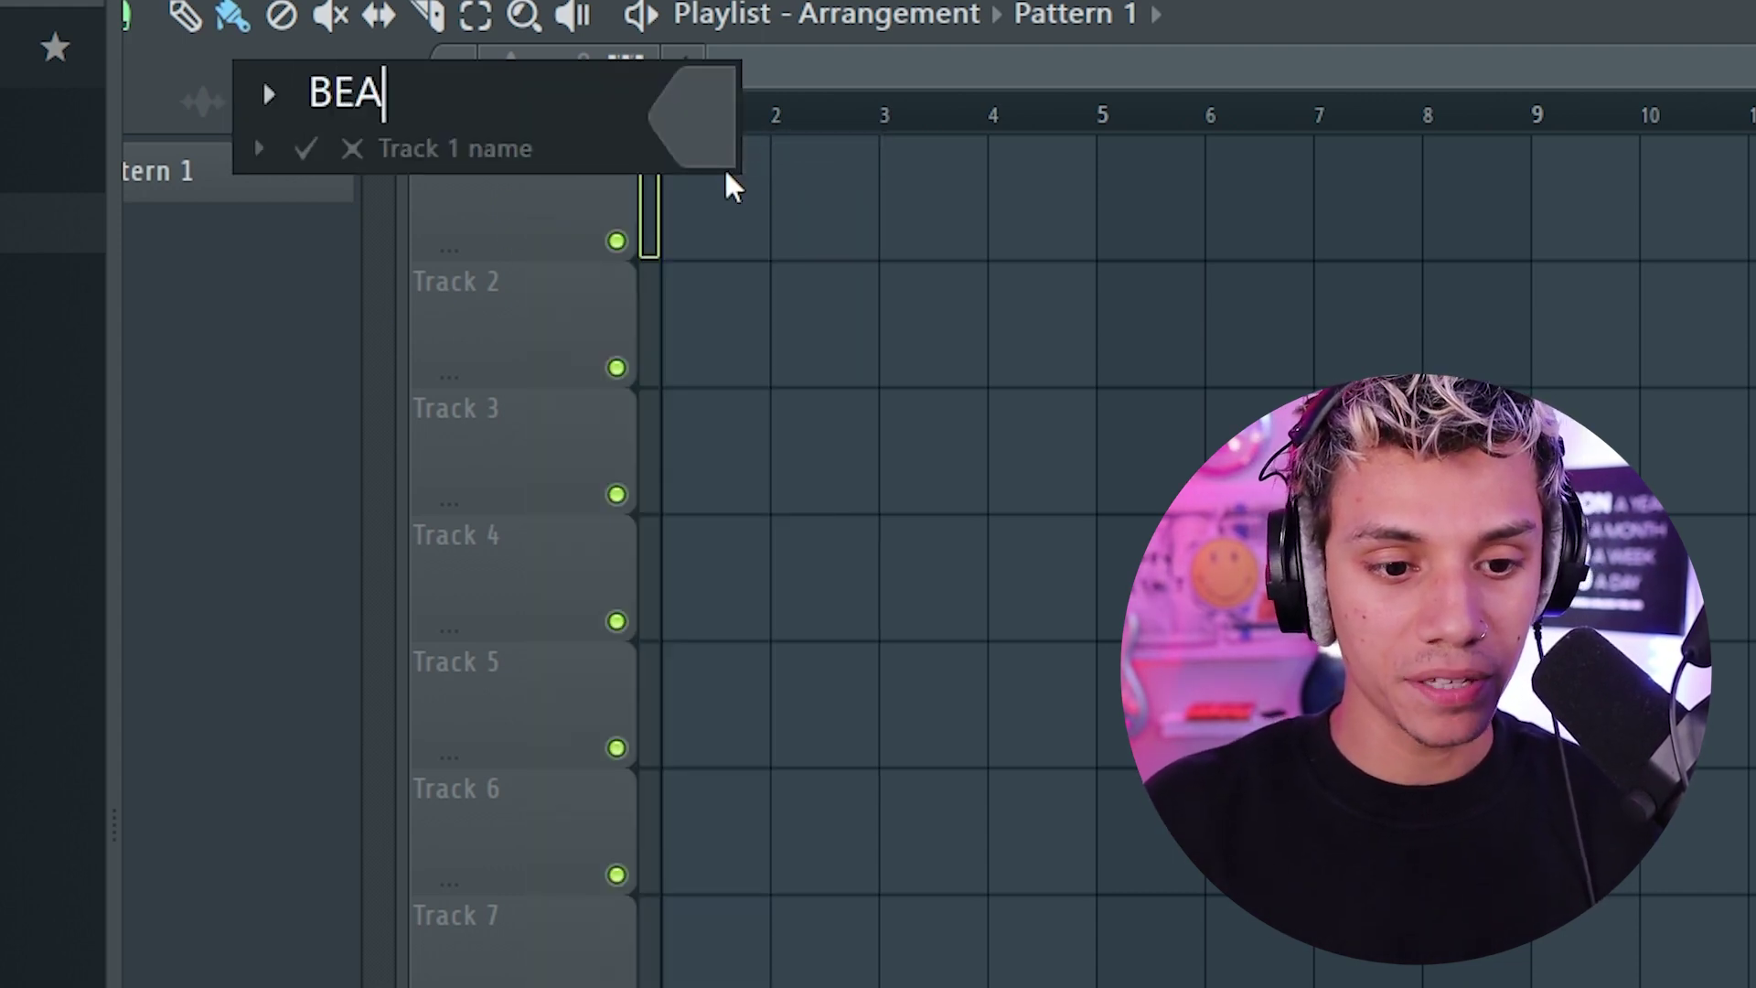
pyautogui.press('Return')
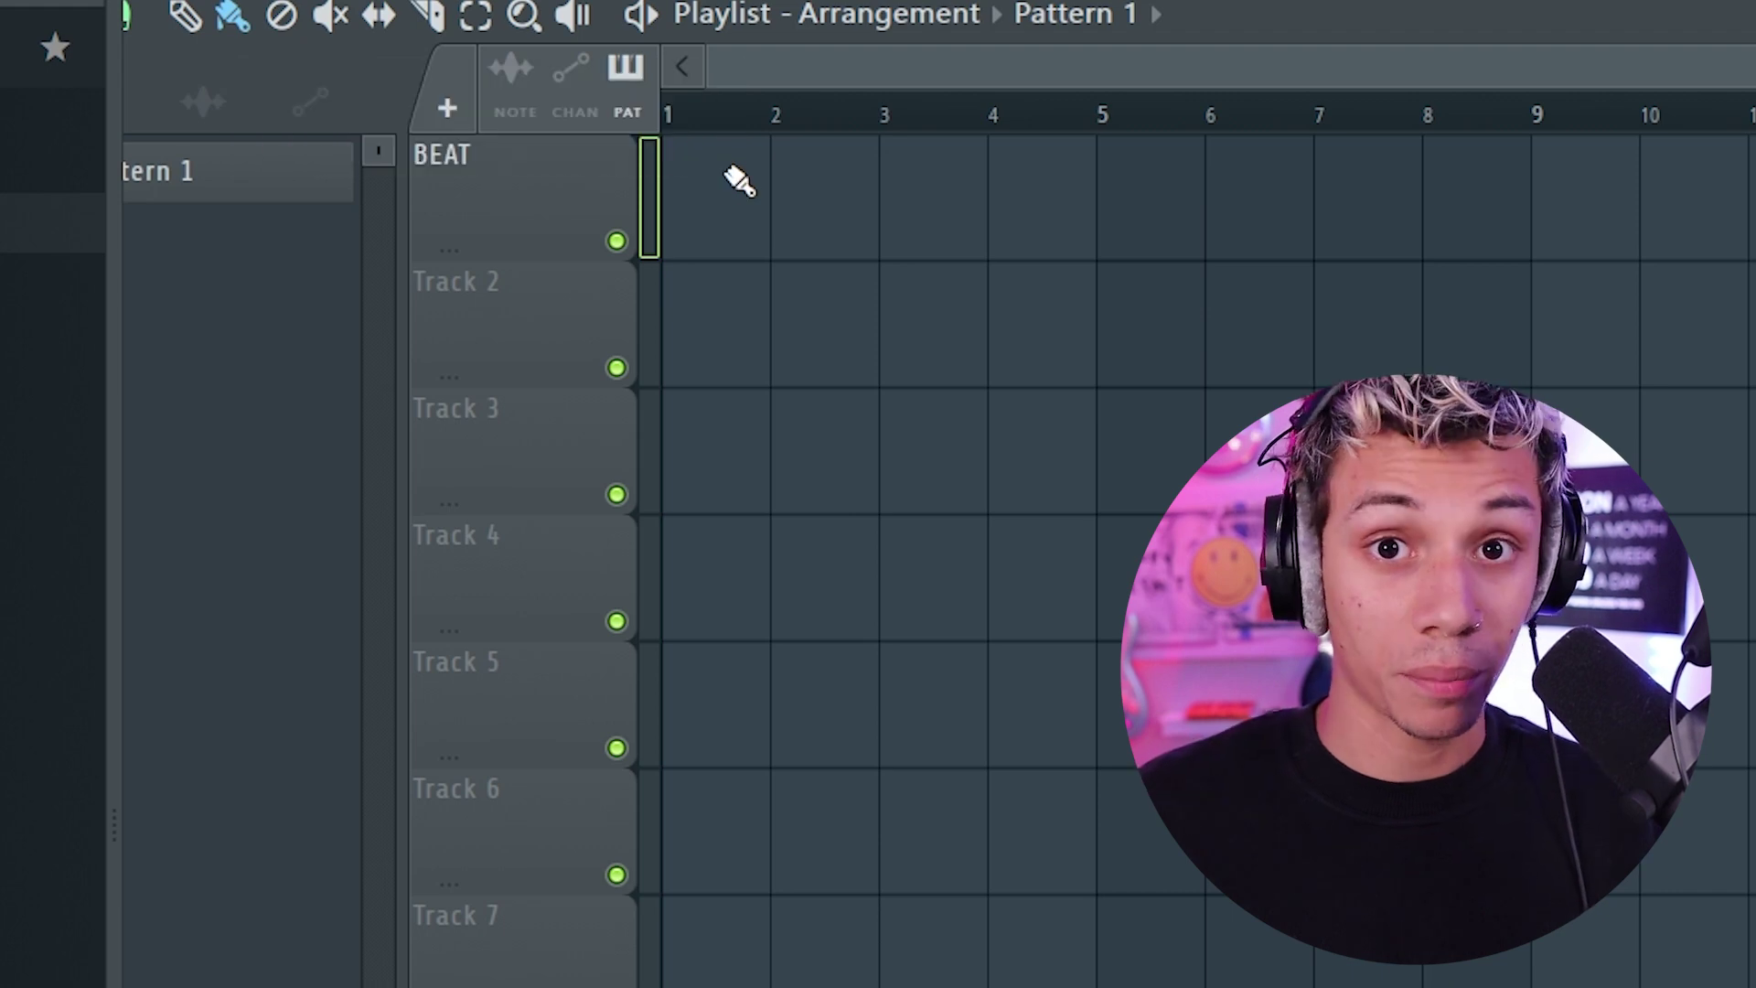
# Rename the second playlist track to Vocals.
pyautogui.rightClick(529, 316)
pyautogui.click(691, 280)
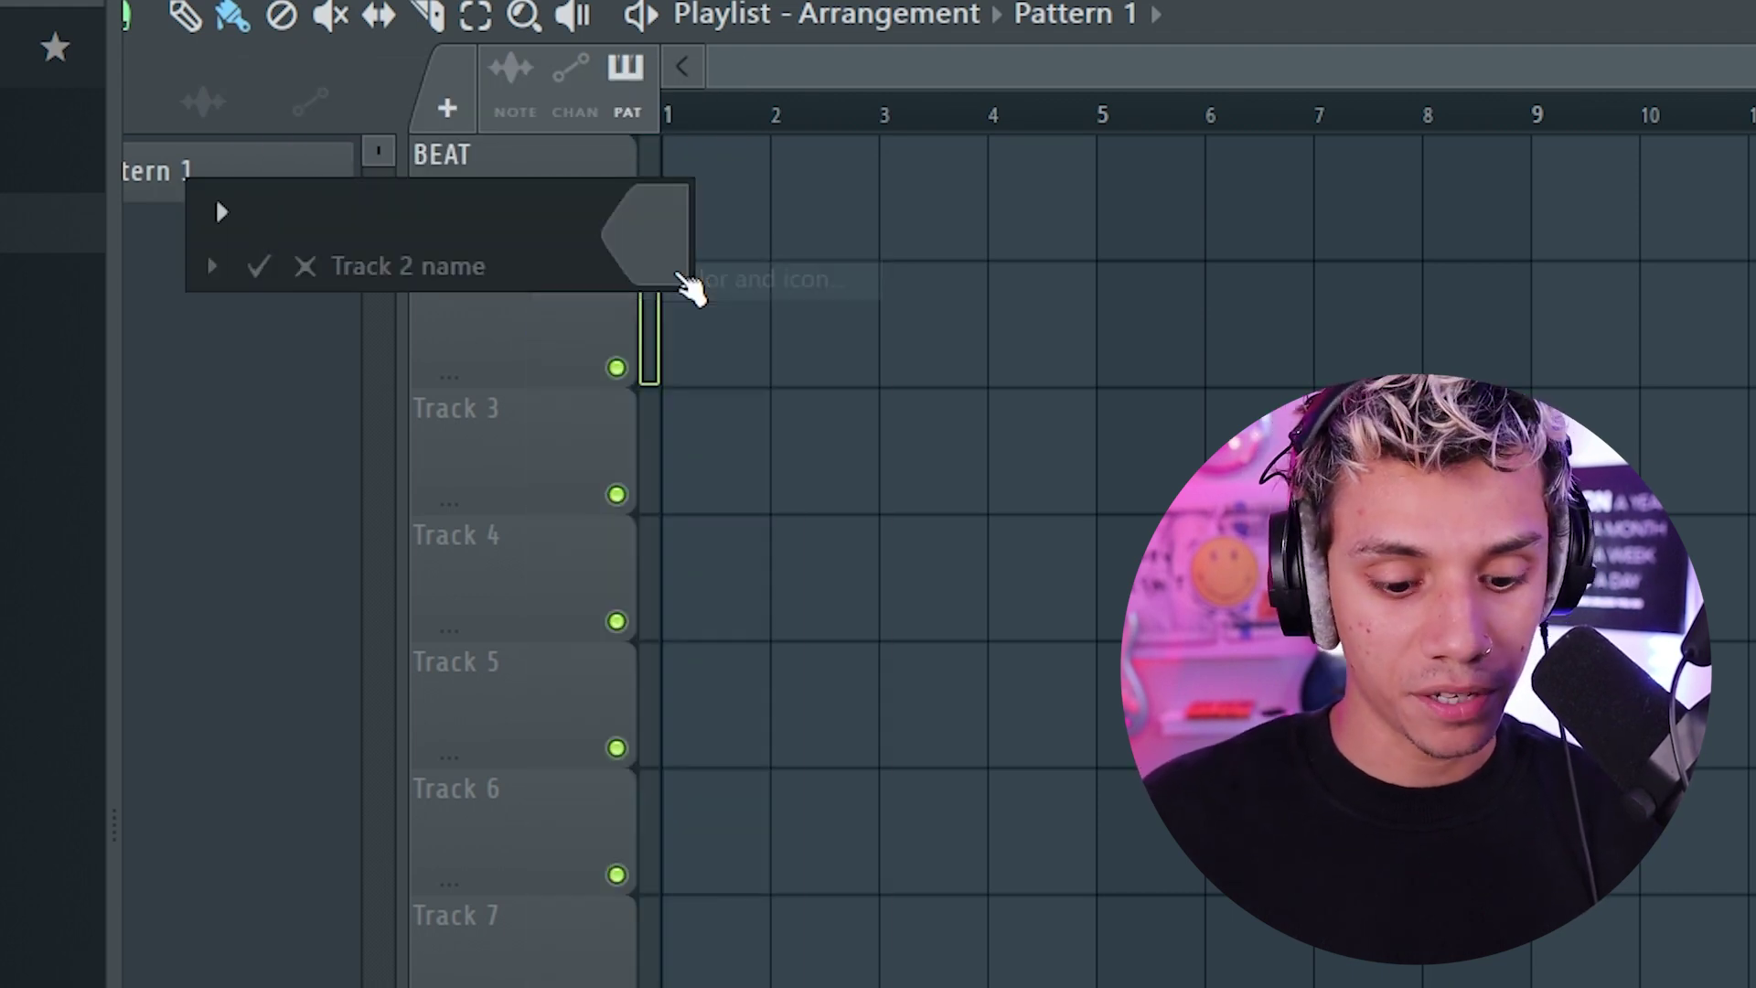
pyautogui.press('Return')
# Make the Vocals track an audio track routed to mixer Insert 2.
pyautogui.rightClick(552, 340)
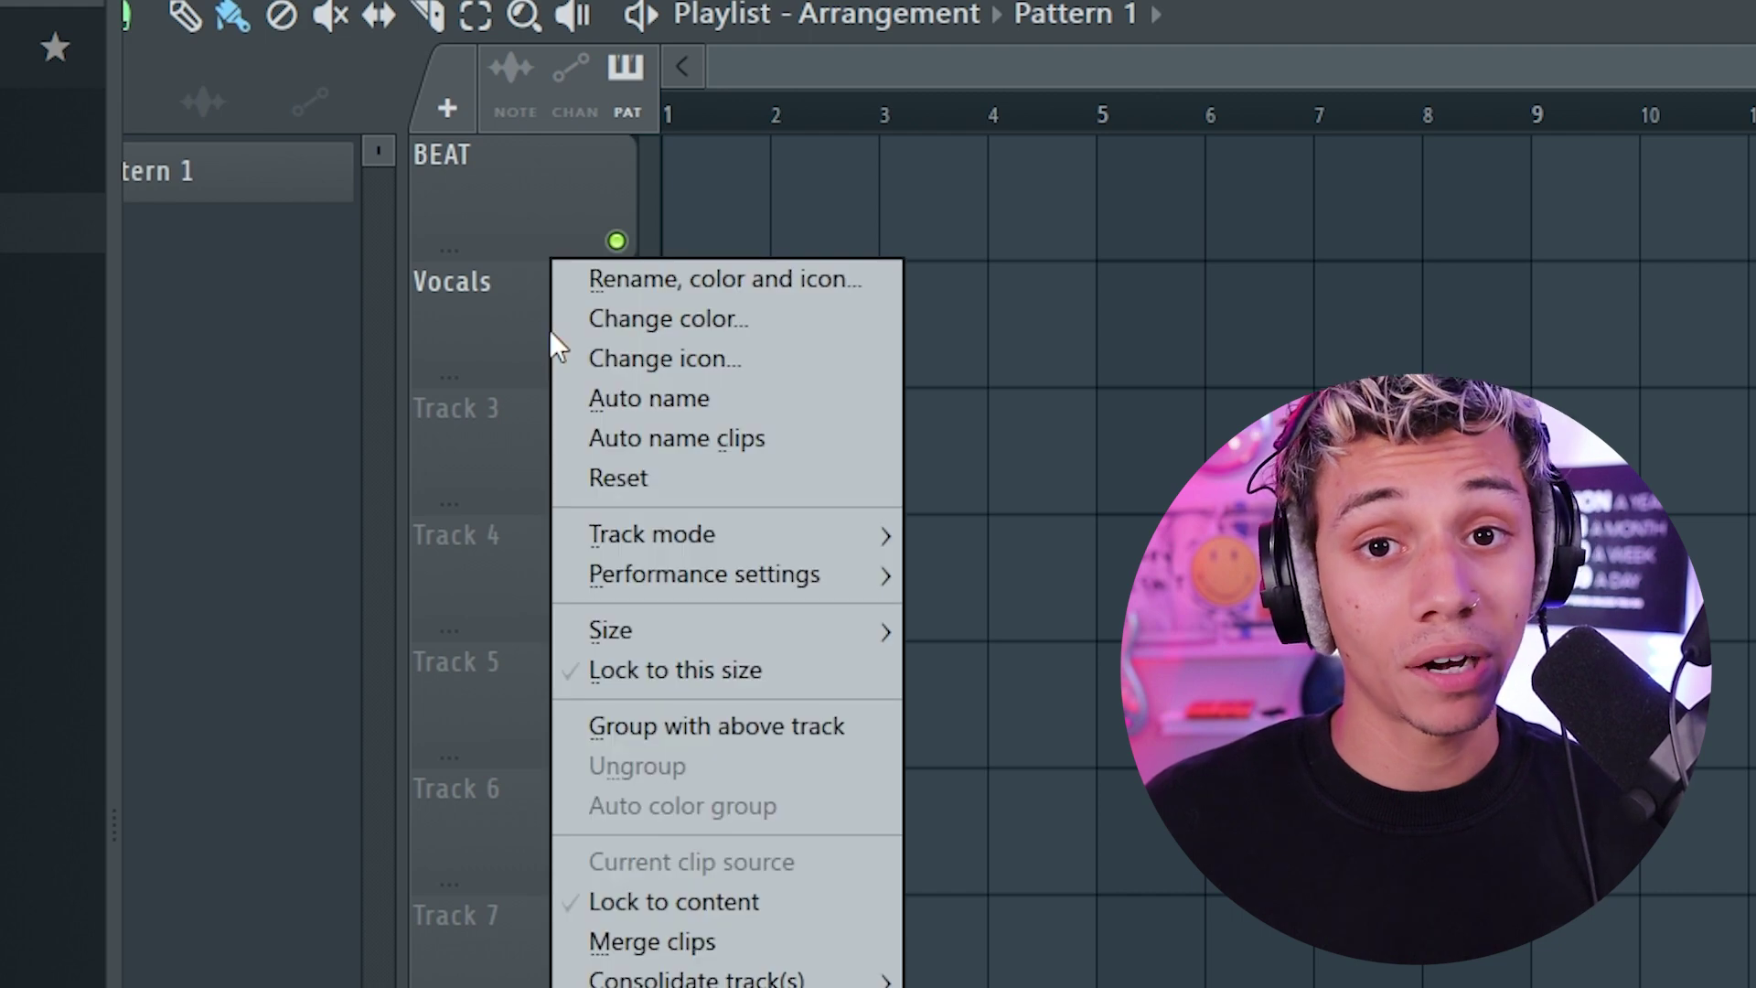
pyautogui.moveTo(710, 537)
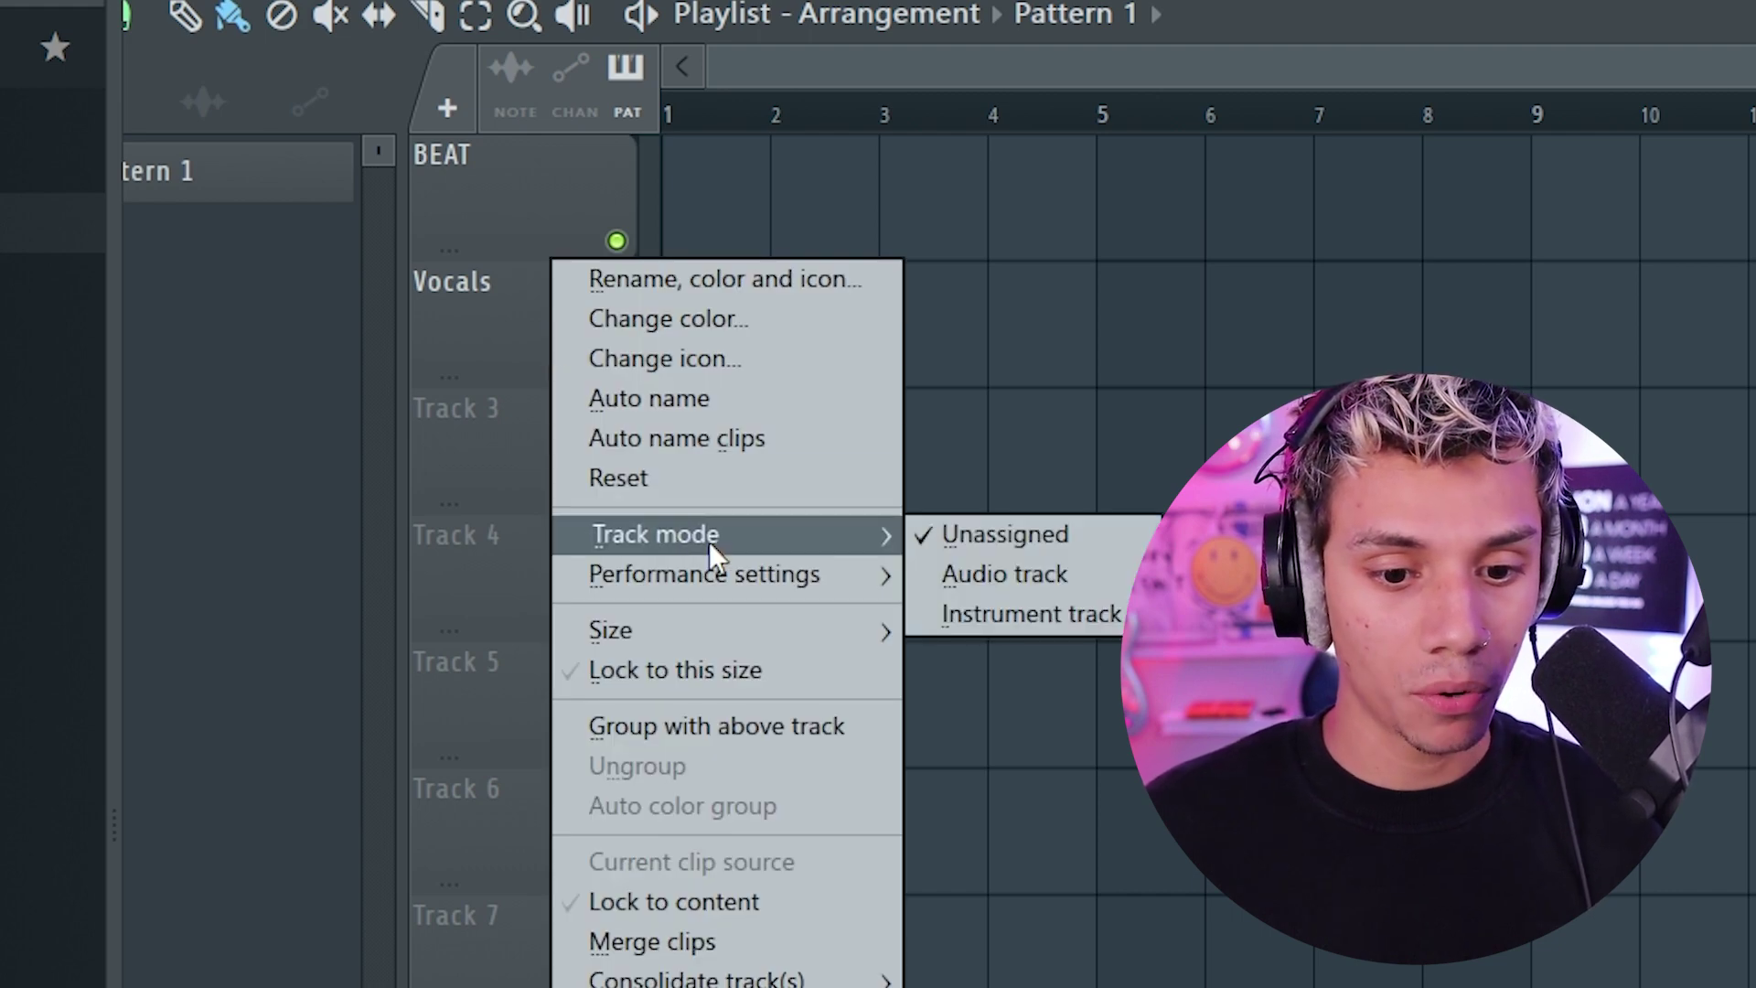
pyautogui.moveTo(991, 571)
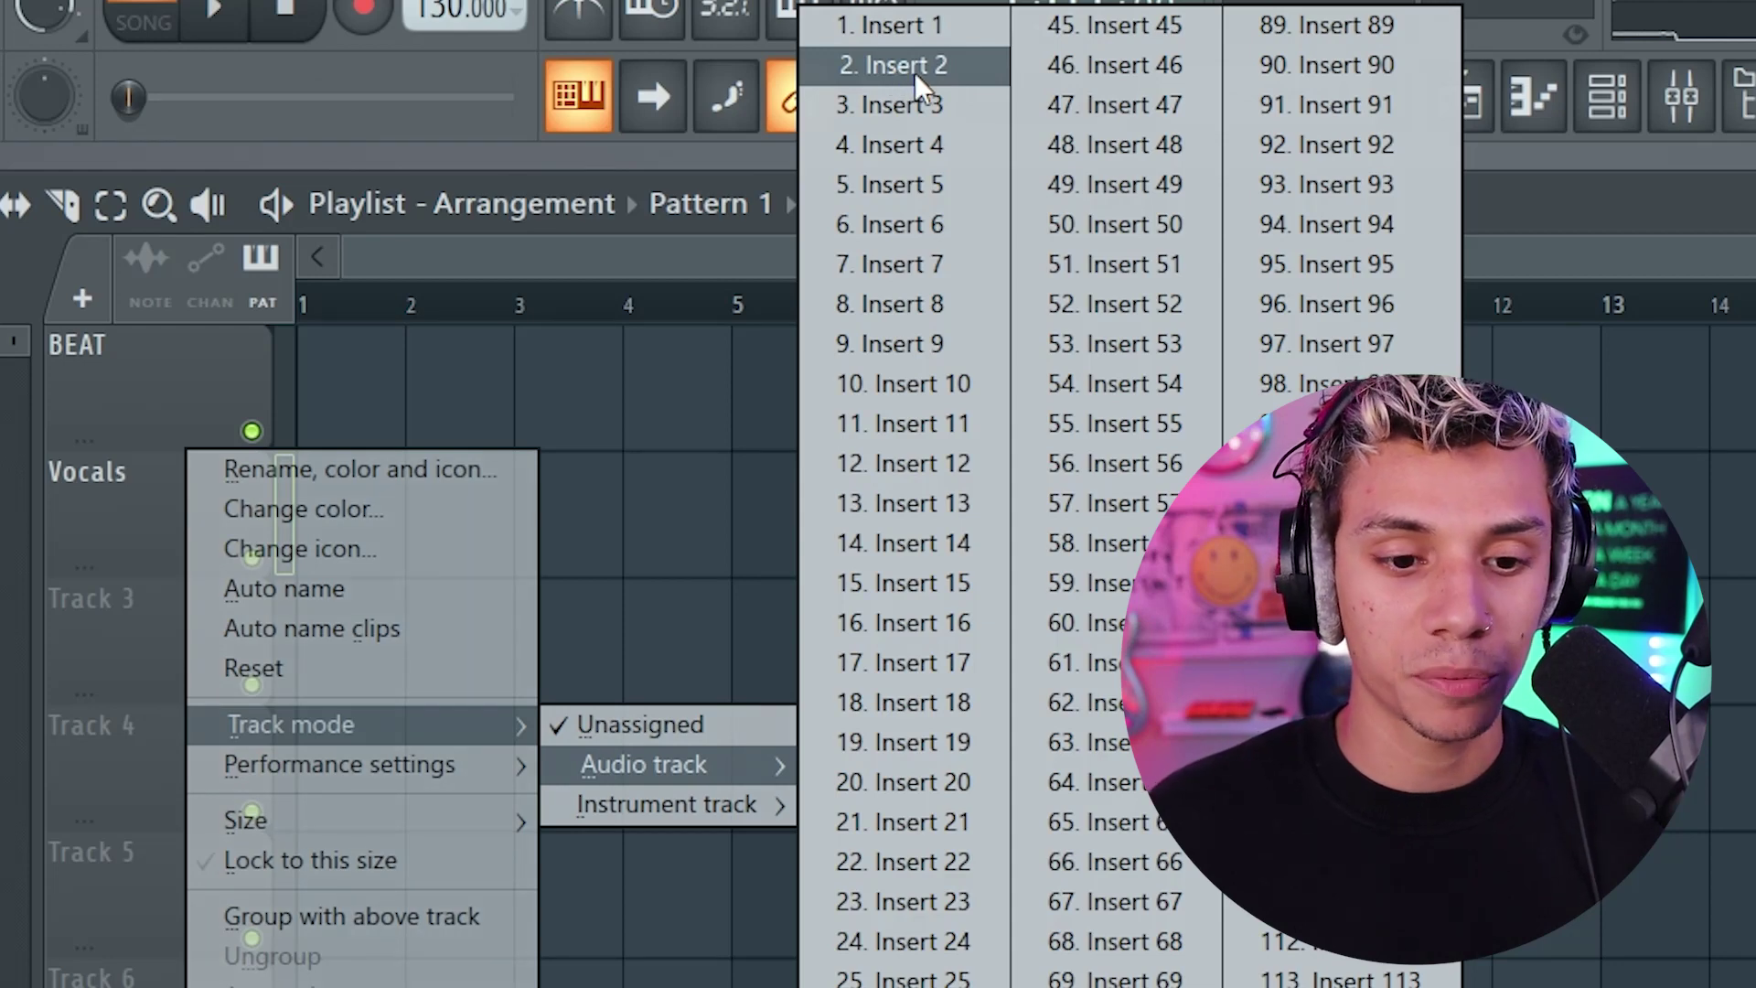
pyautogui.click(915, 73)
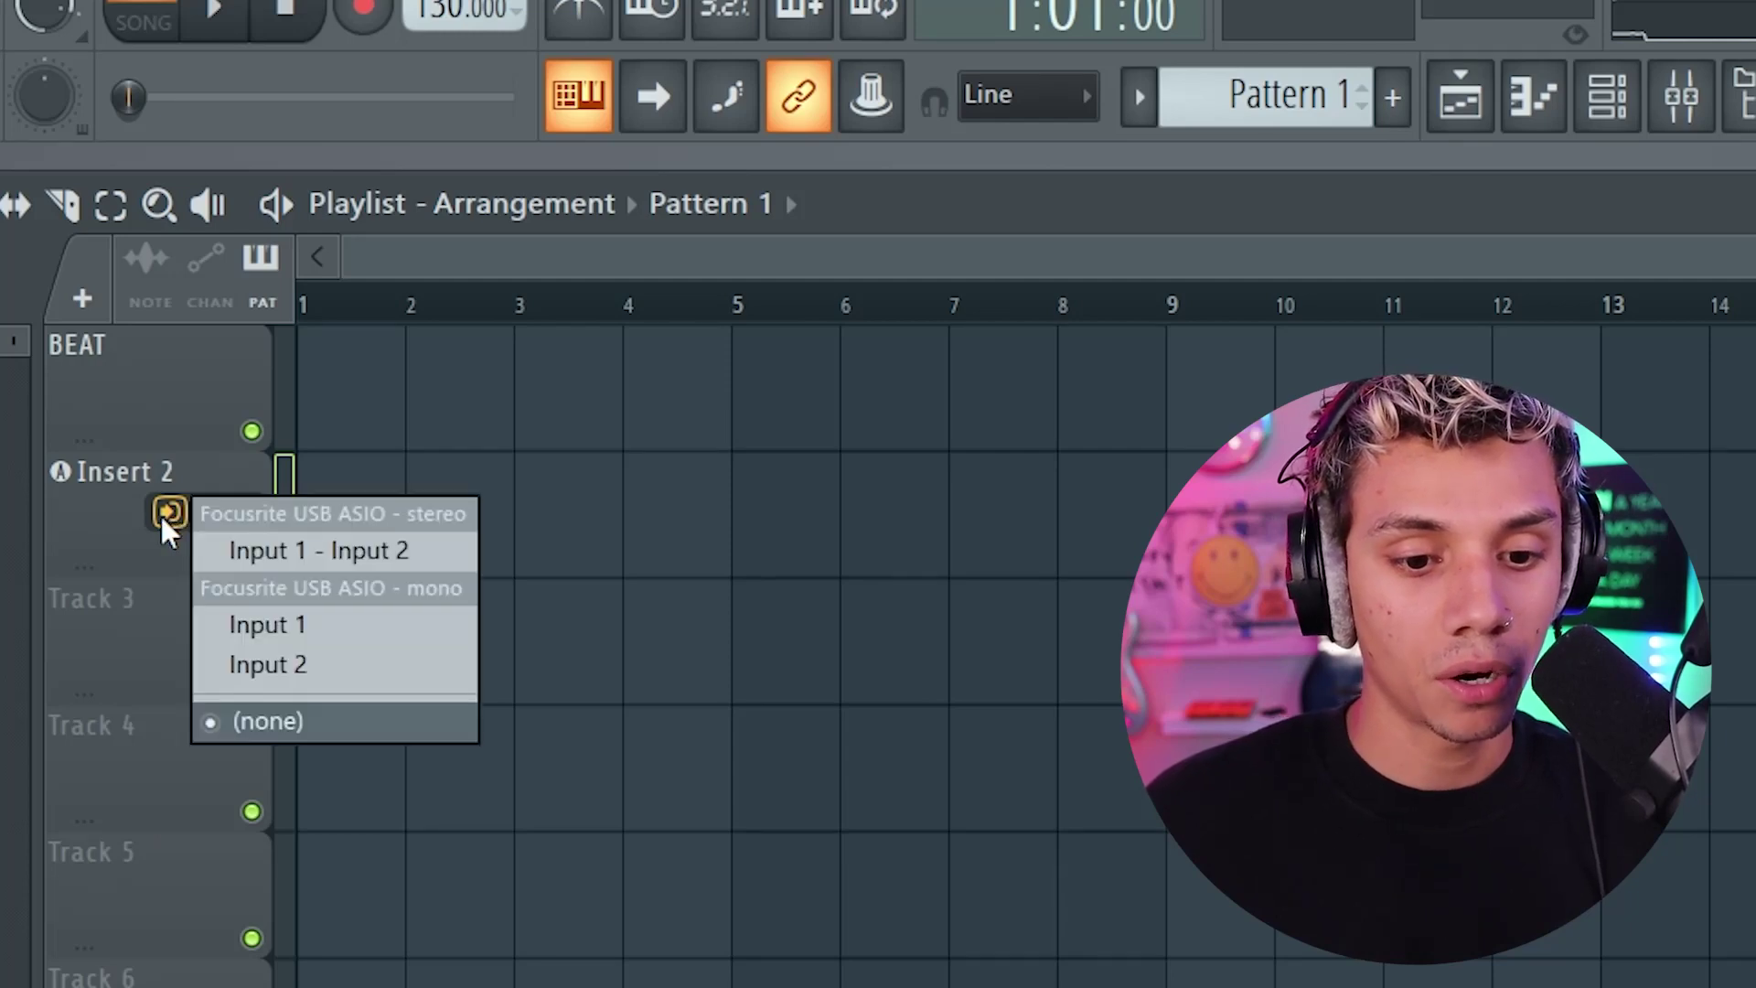
# Set the Insert 2 track to record from Focusrite USB ASIO mono Input 1.
pyautogui.click(405, 634)
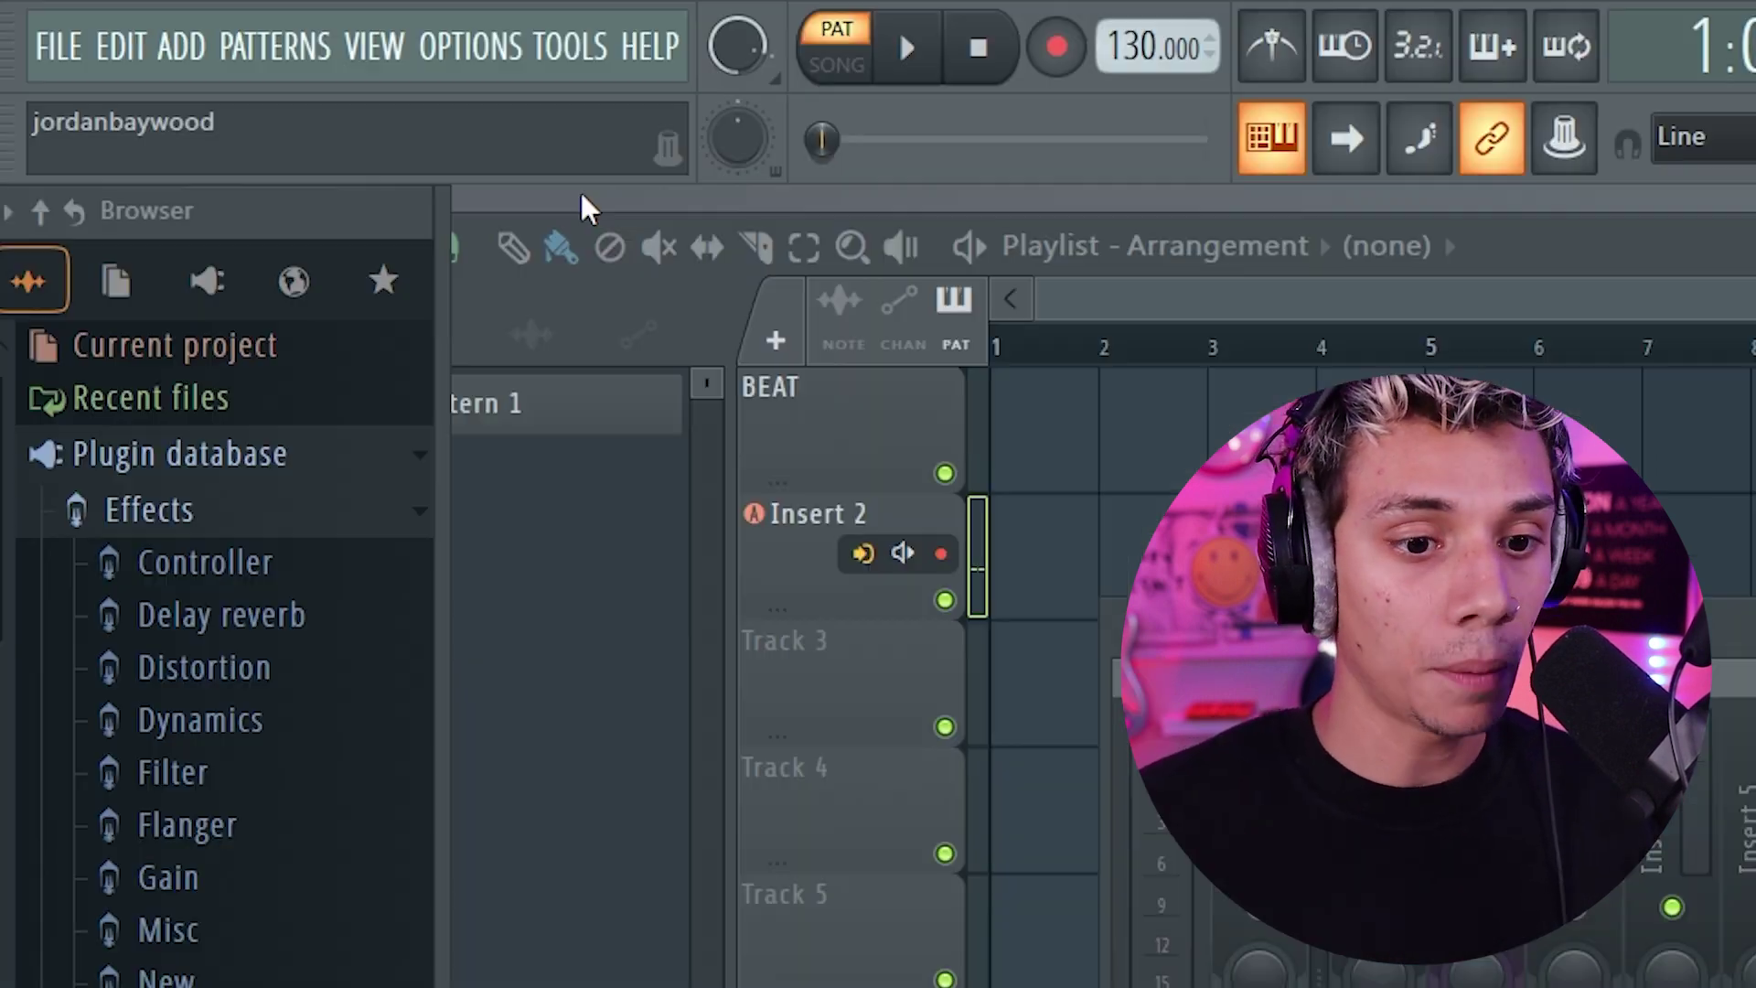
pyautogui.click(471, 46)
# Recheck the audio settings and bring up the recording options with only Audio filtered.
pyautogui.click(553, 216)
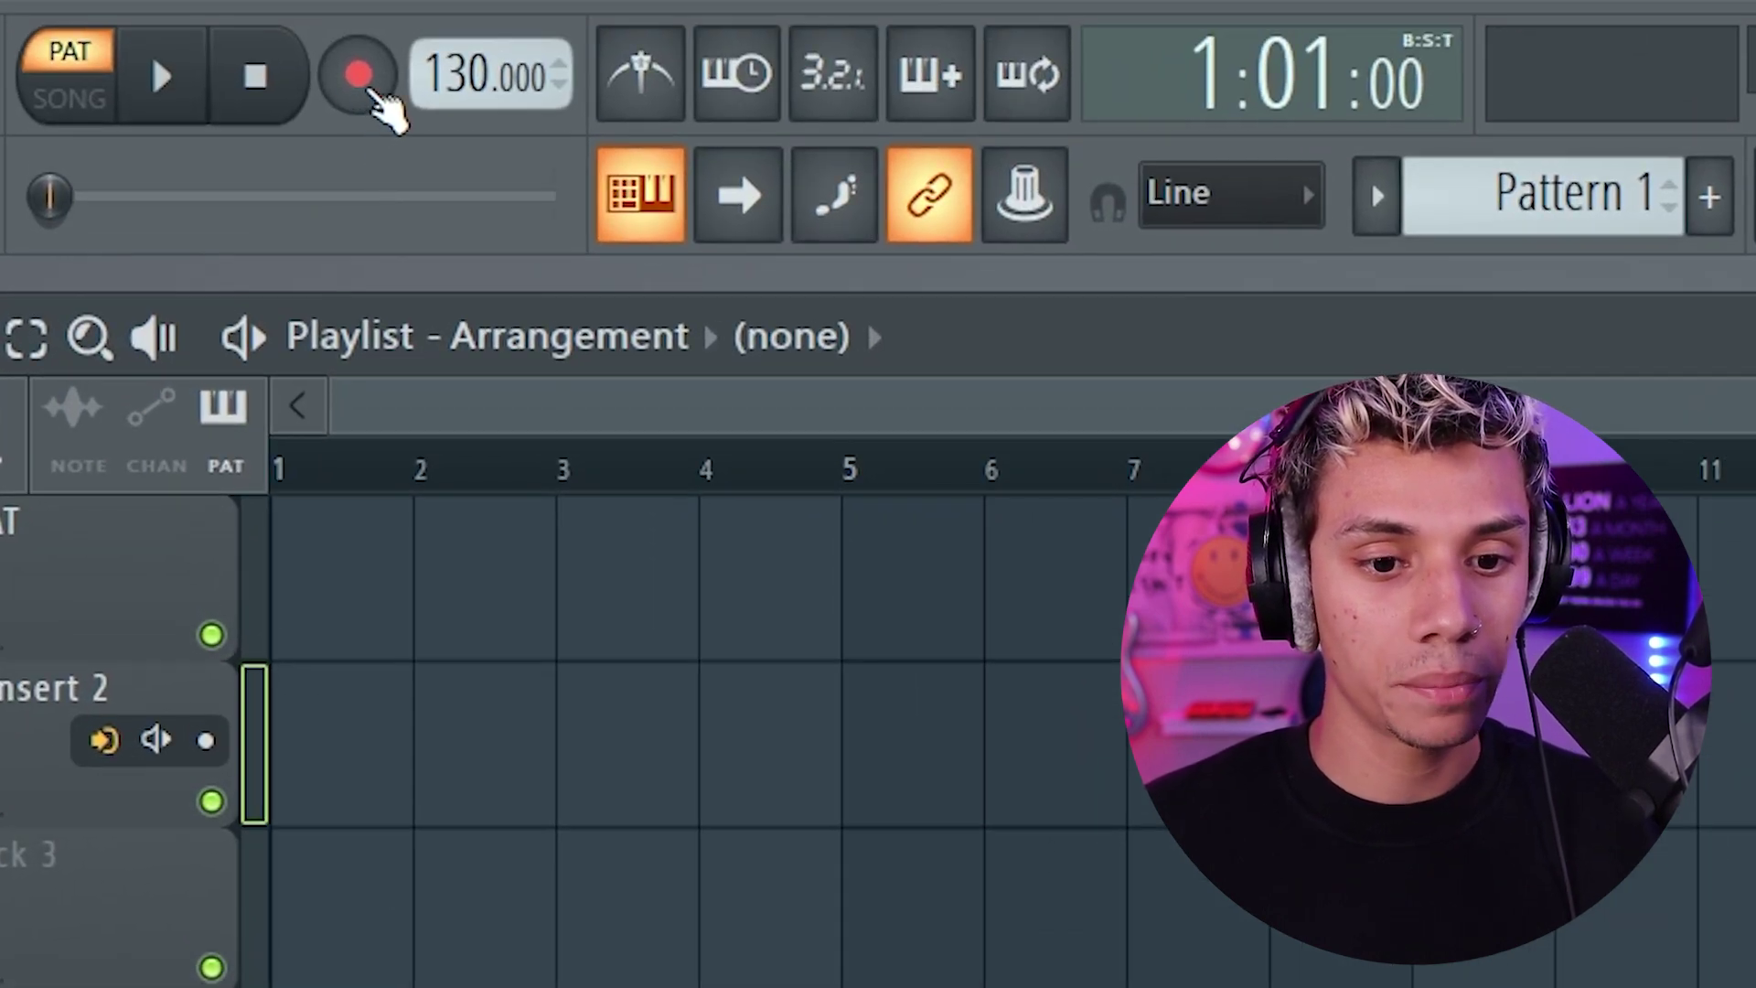
pyautogui.rightClick(364, 96)
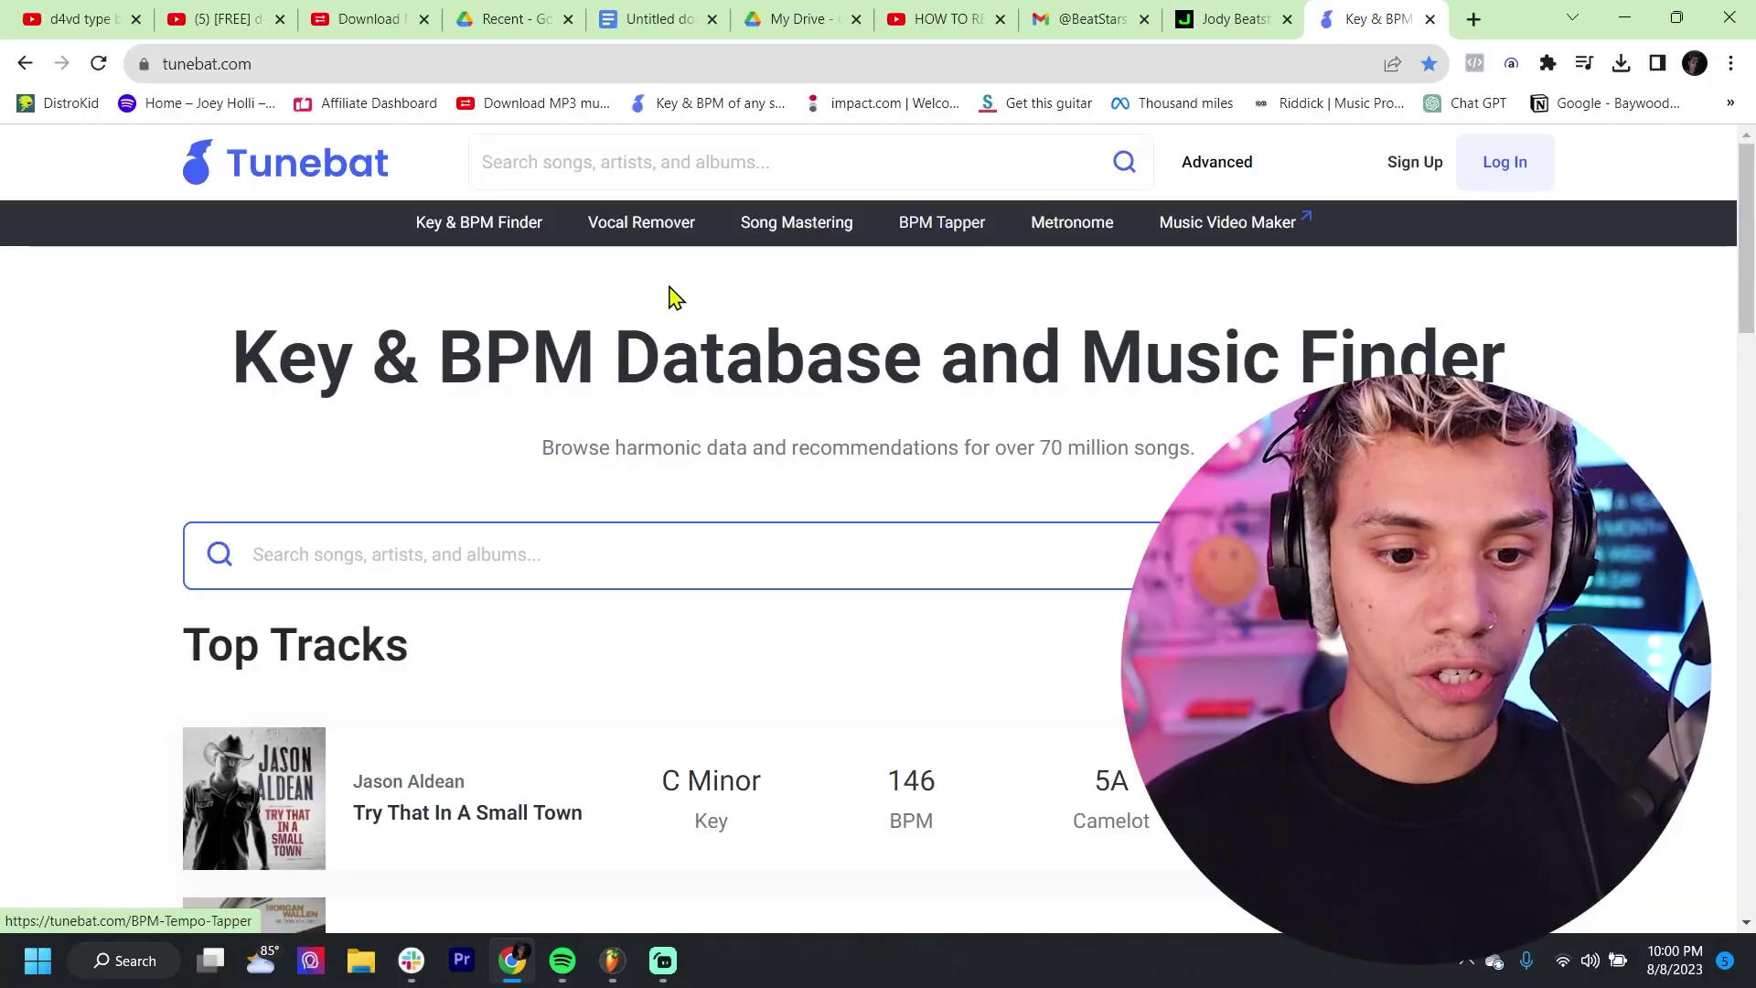
# Open Tunebat's Key & BPM Finder to analyse the beat file.
pyautogui.click(458, 229)
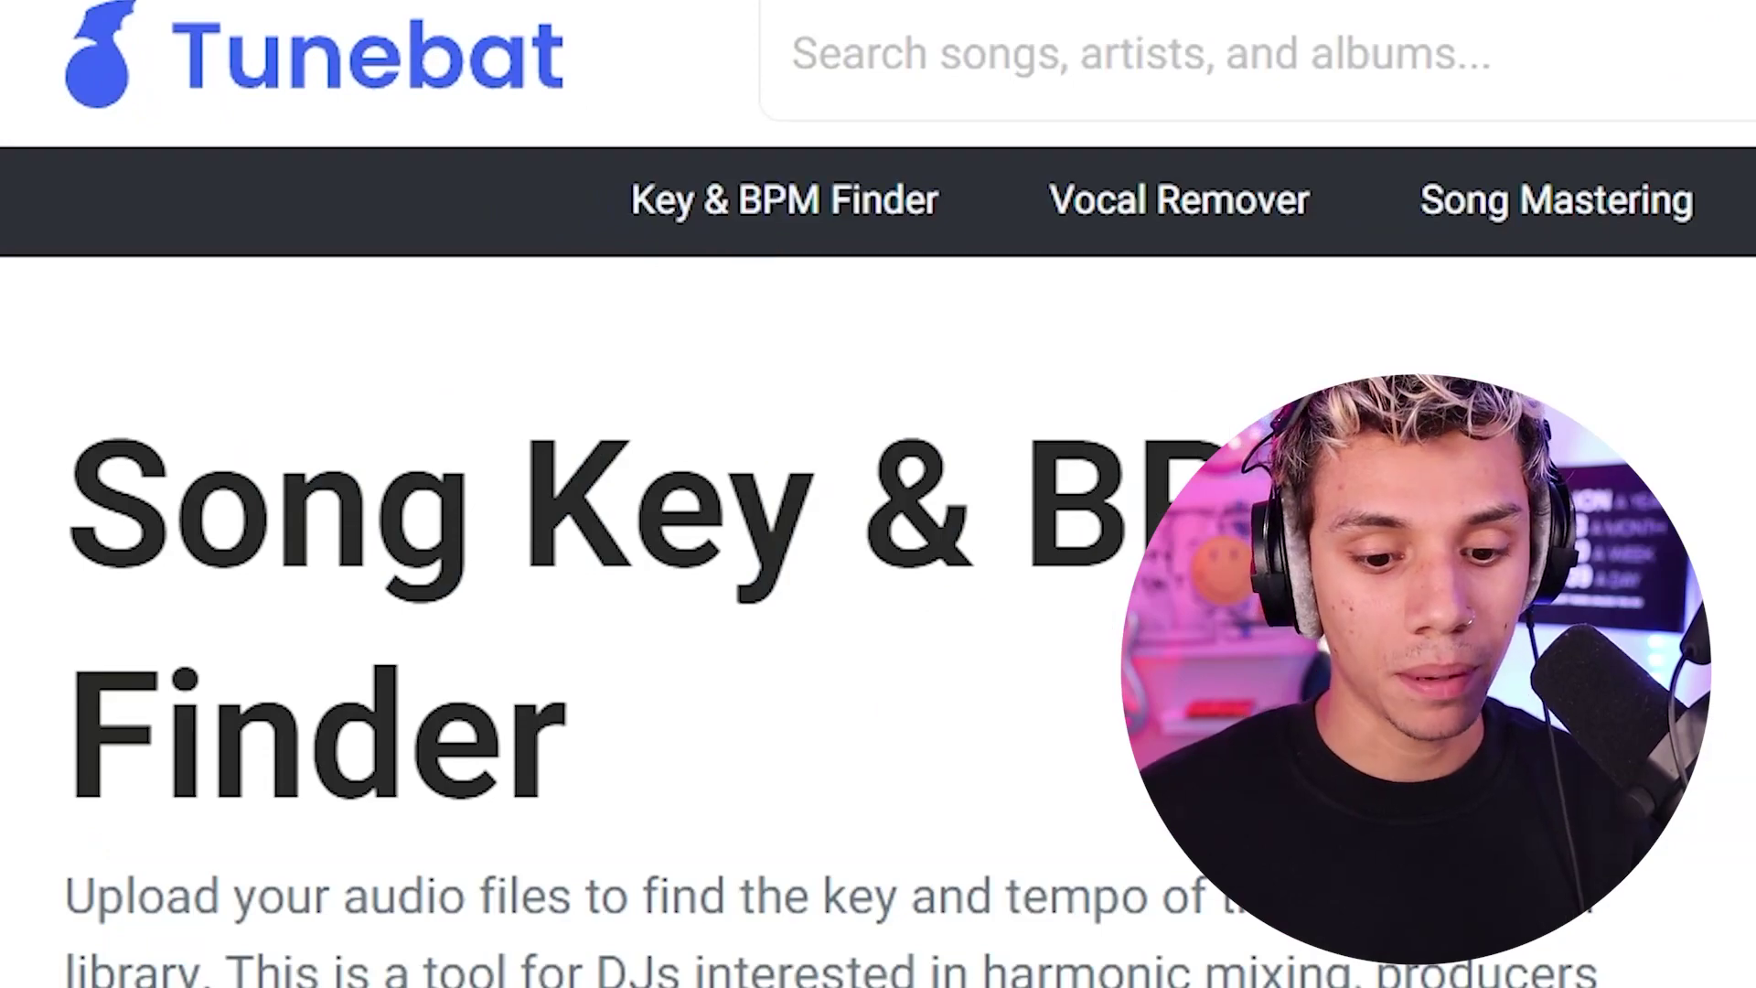
pyautogui.scroll(-10, 878, 493)
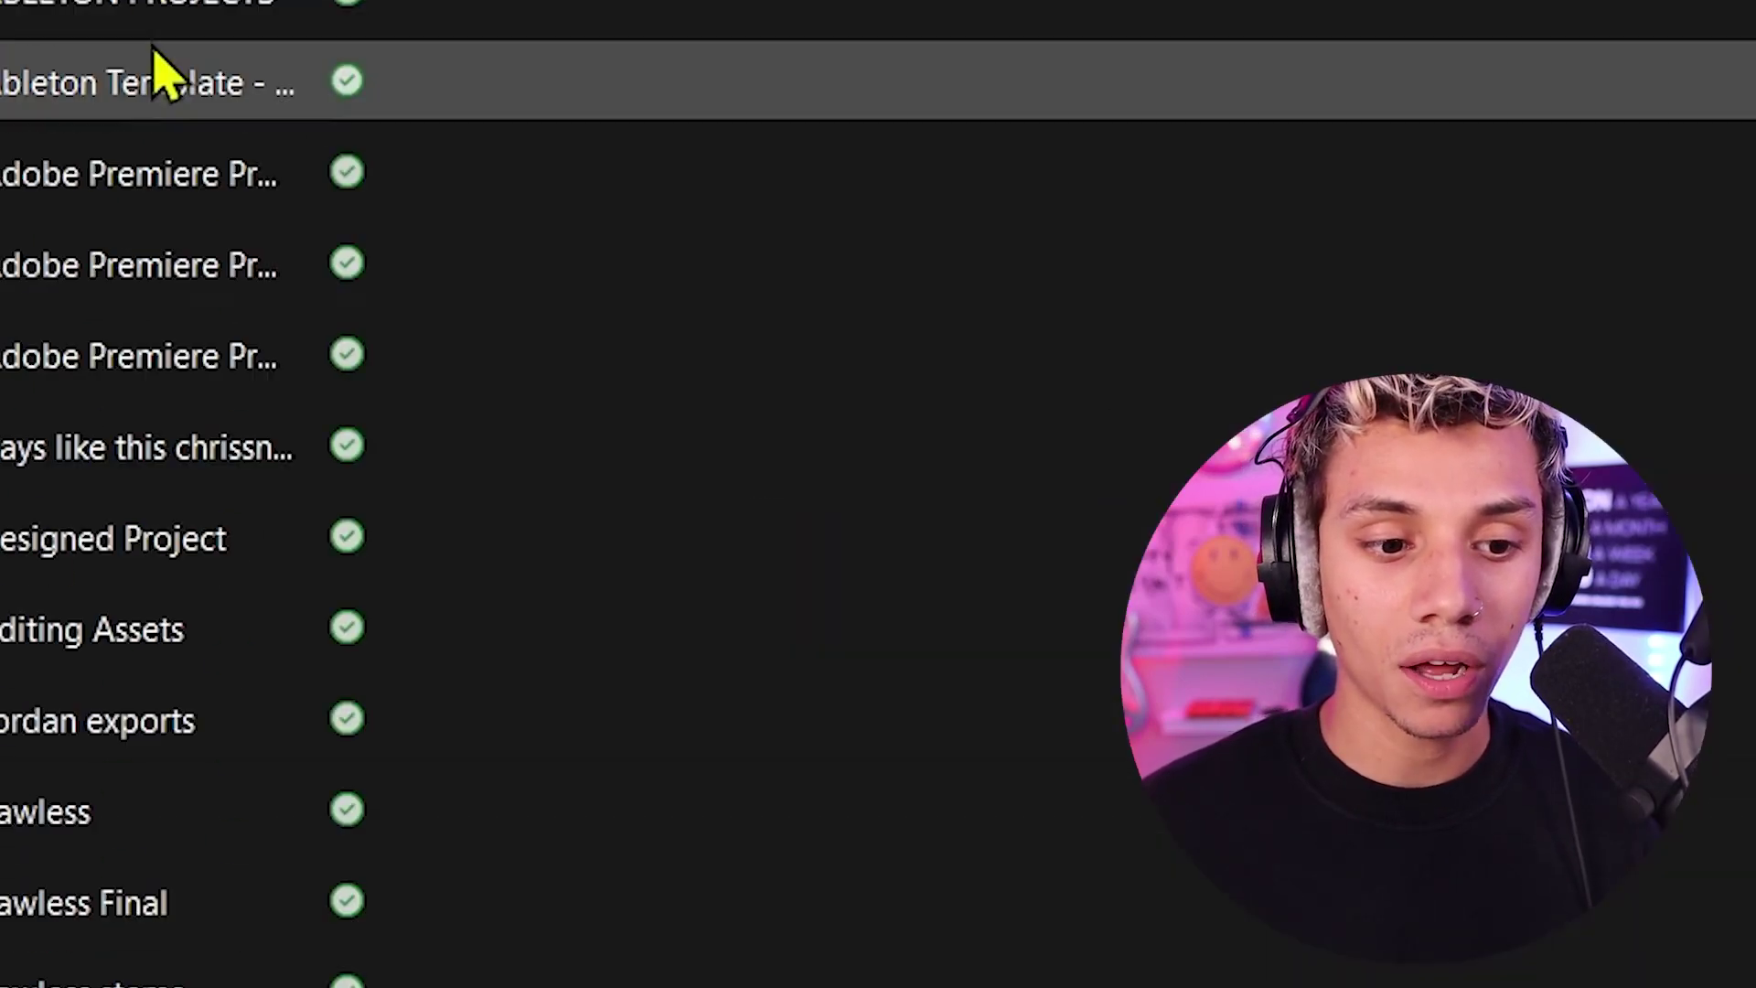
pyautogui.scroll(5, 176, 293)
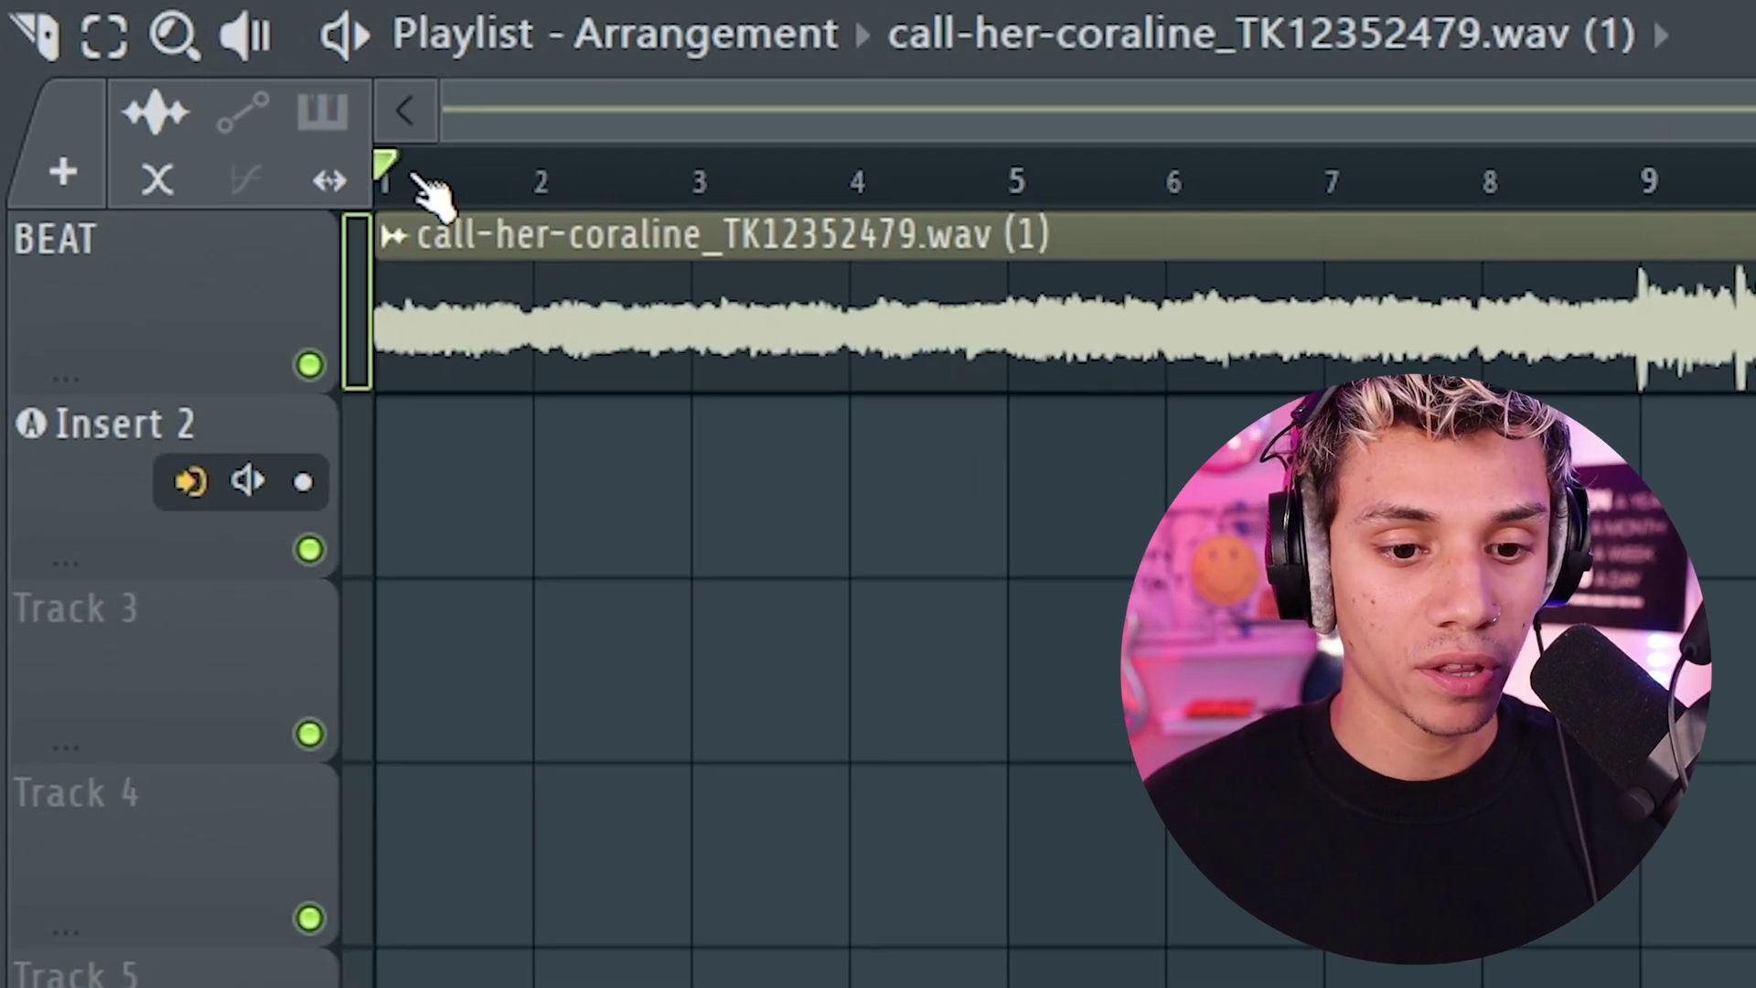
# Scrub back to bar 1 and play the beat.
pyautogui.moveTo(408, 183)
pyautogui.mouseDown()
pyautogui.moveTo(640, 183)
pyautogui.moveTo(395, 193)
pyautogui.mouseUp()
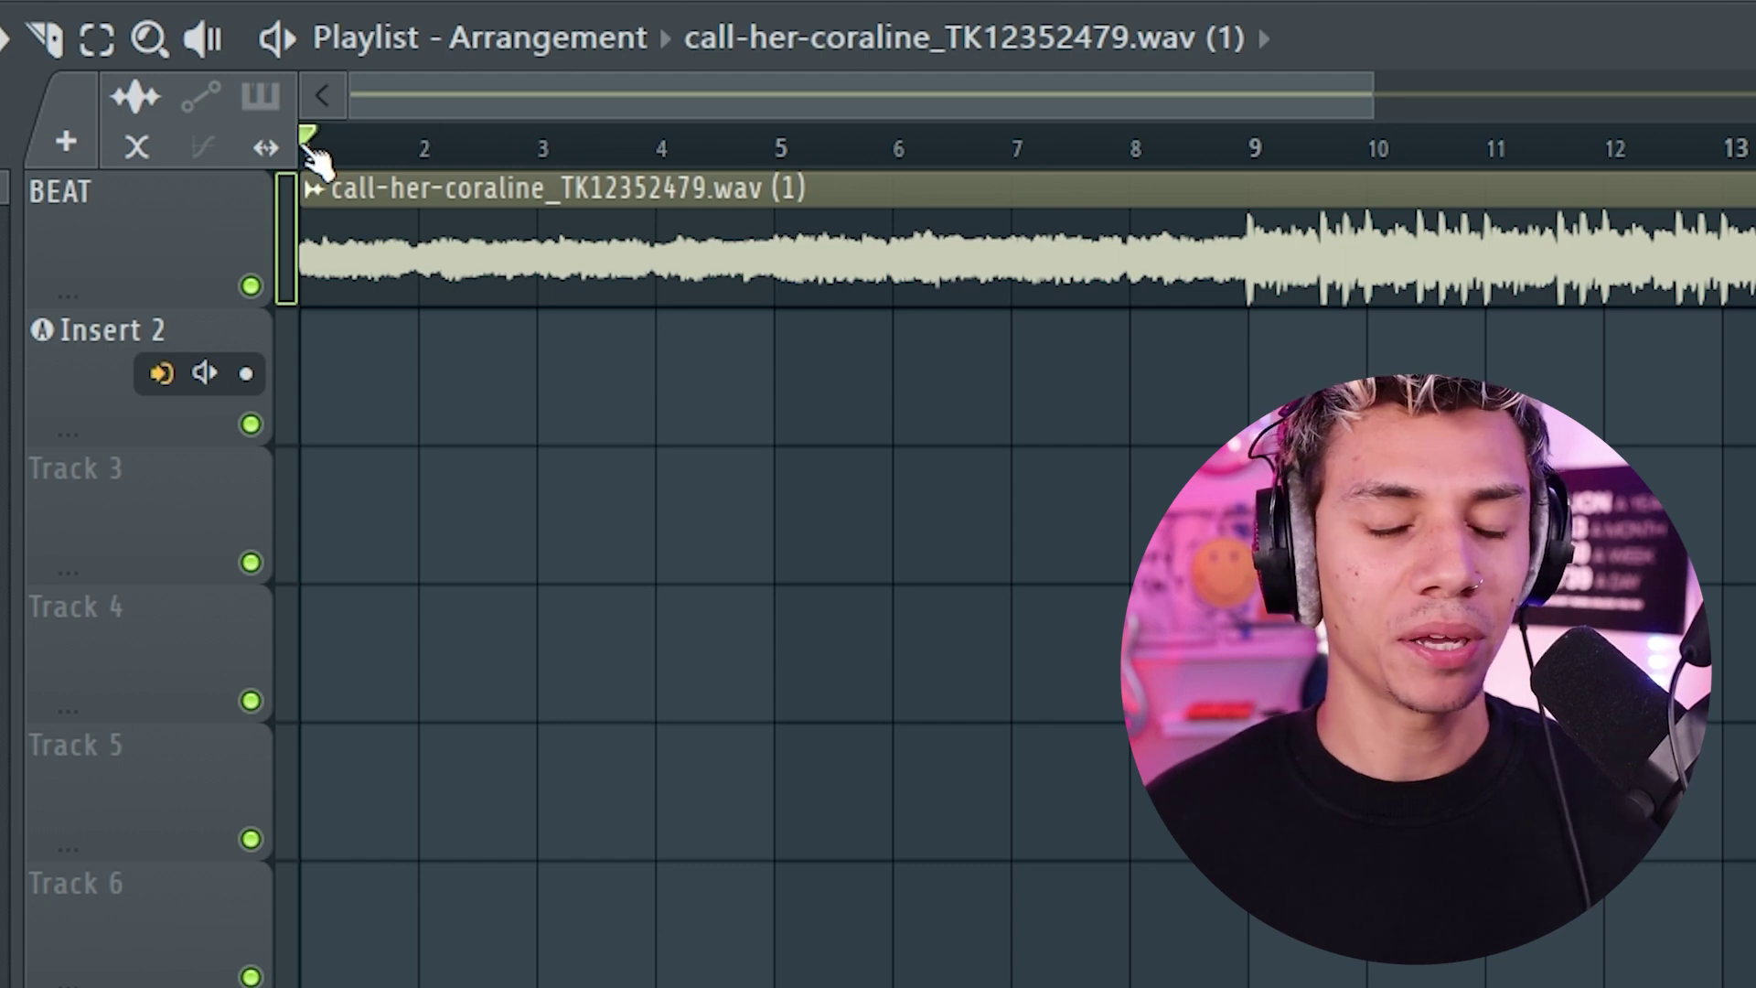
pyautogui.moveTo(327, 151)
pyautogui.mouseDown()
pyautogui.moveTo(655, 146)
pyautogui.moveTo(307, 139)
pyautogui.mouseUp()
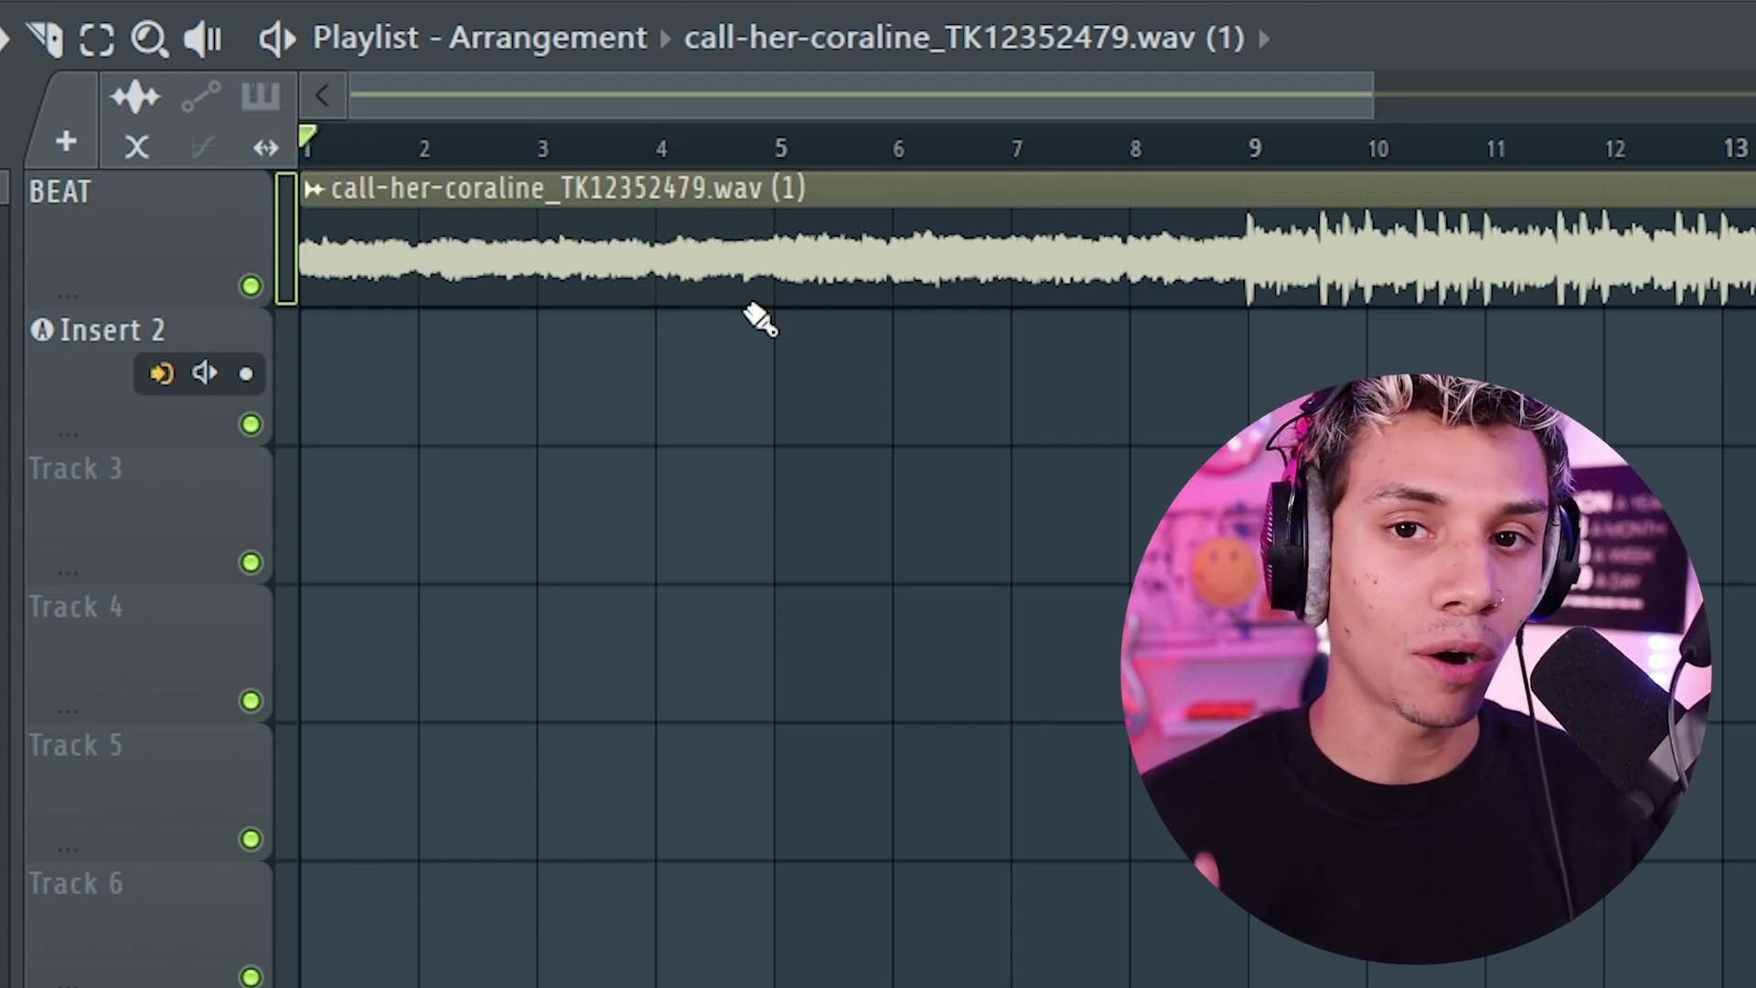
pyautogui.press('space')
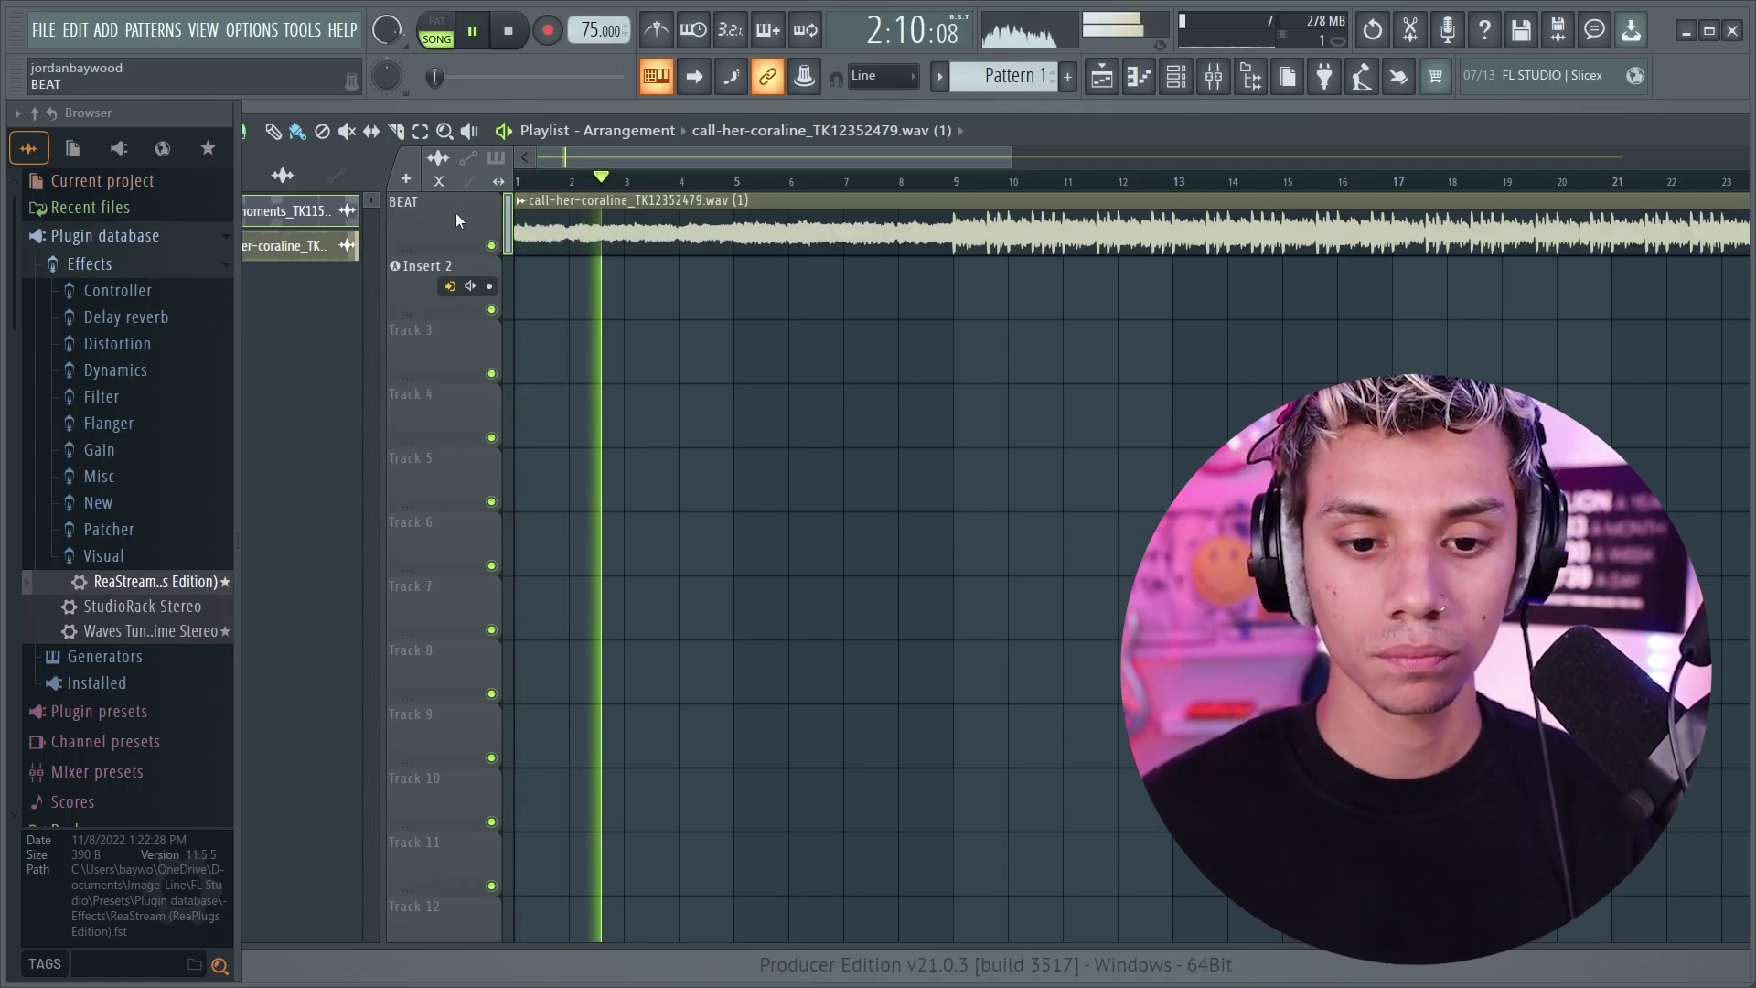
# Move the playback start to bar 8 and turn on recording mode.
pyautogui.moveTo(526, 180); pyautogui.dragTo(951, 177)
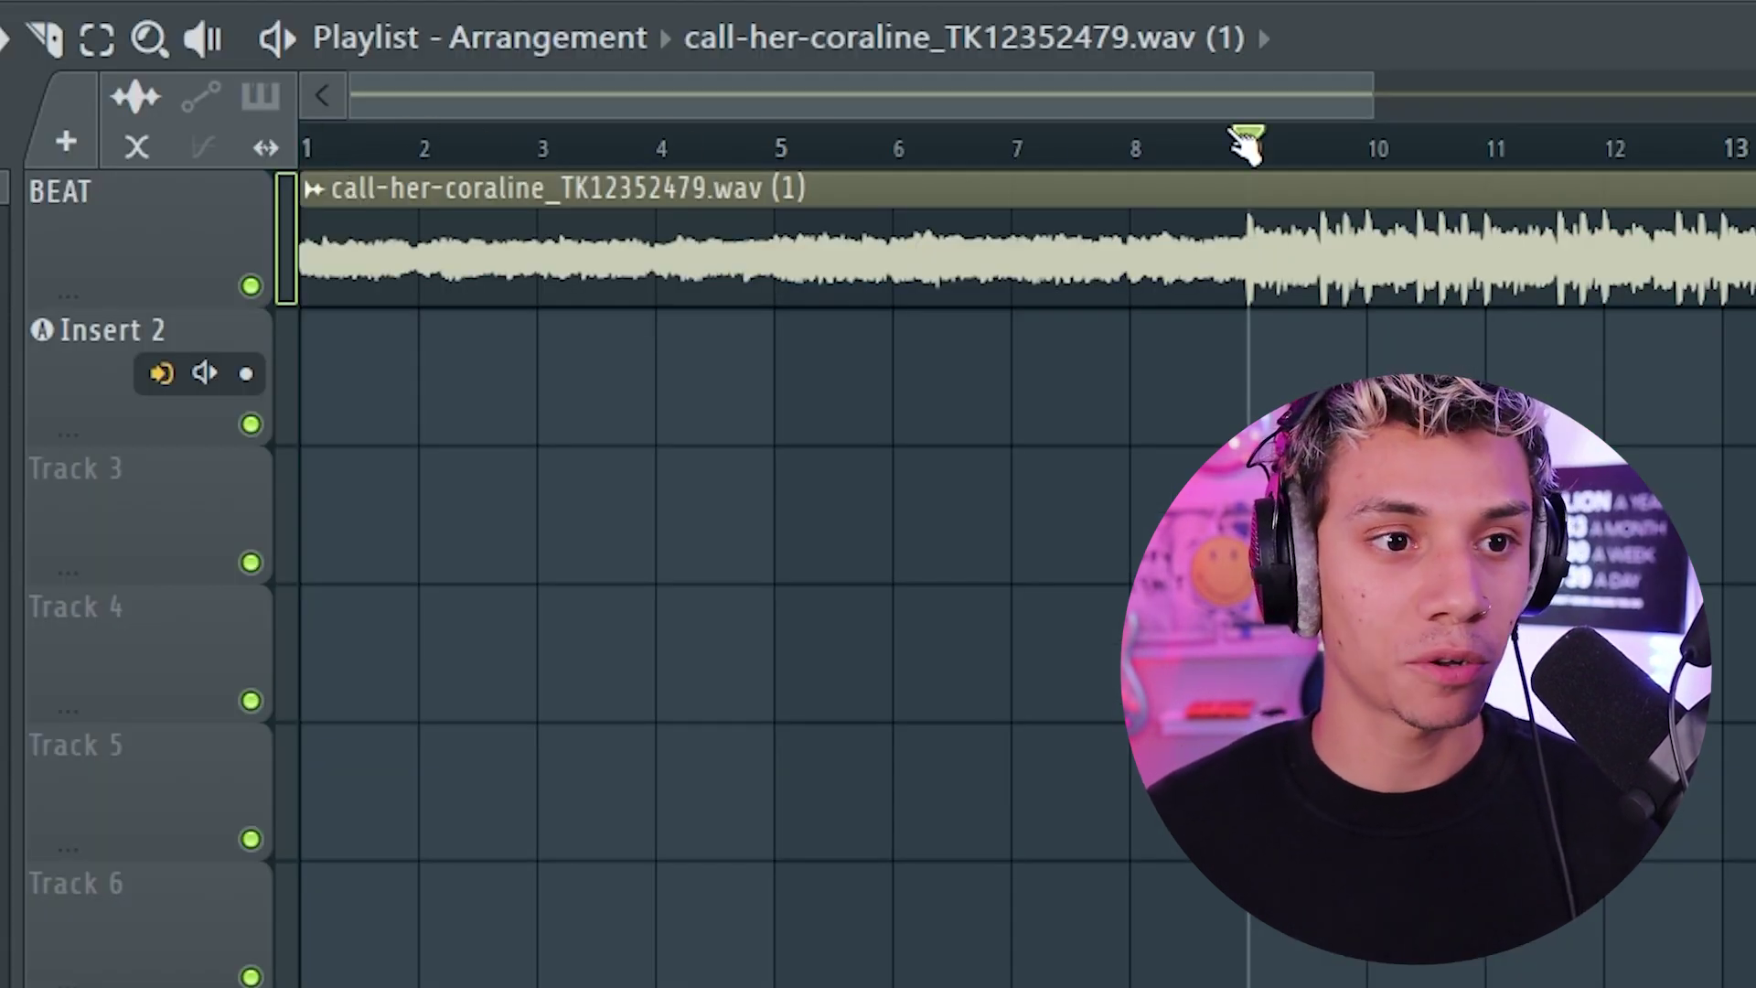
pyautogui.moveTo(1248, 147); pyautogui.dragTo(1137, 154)
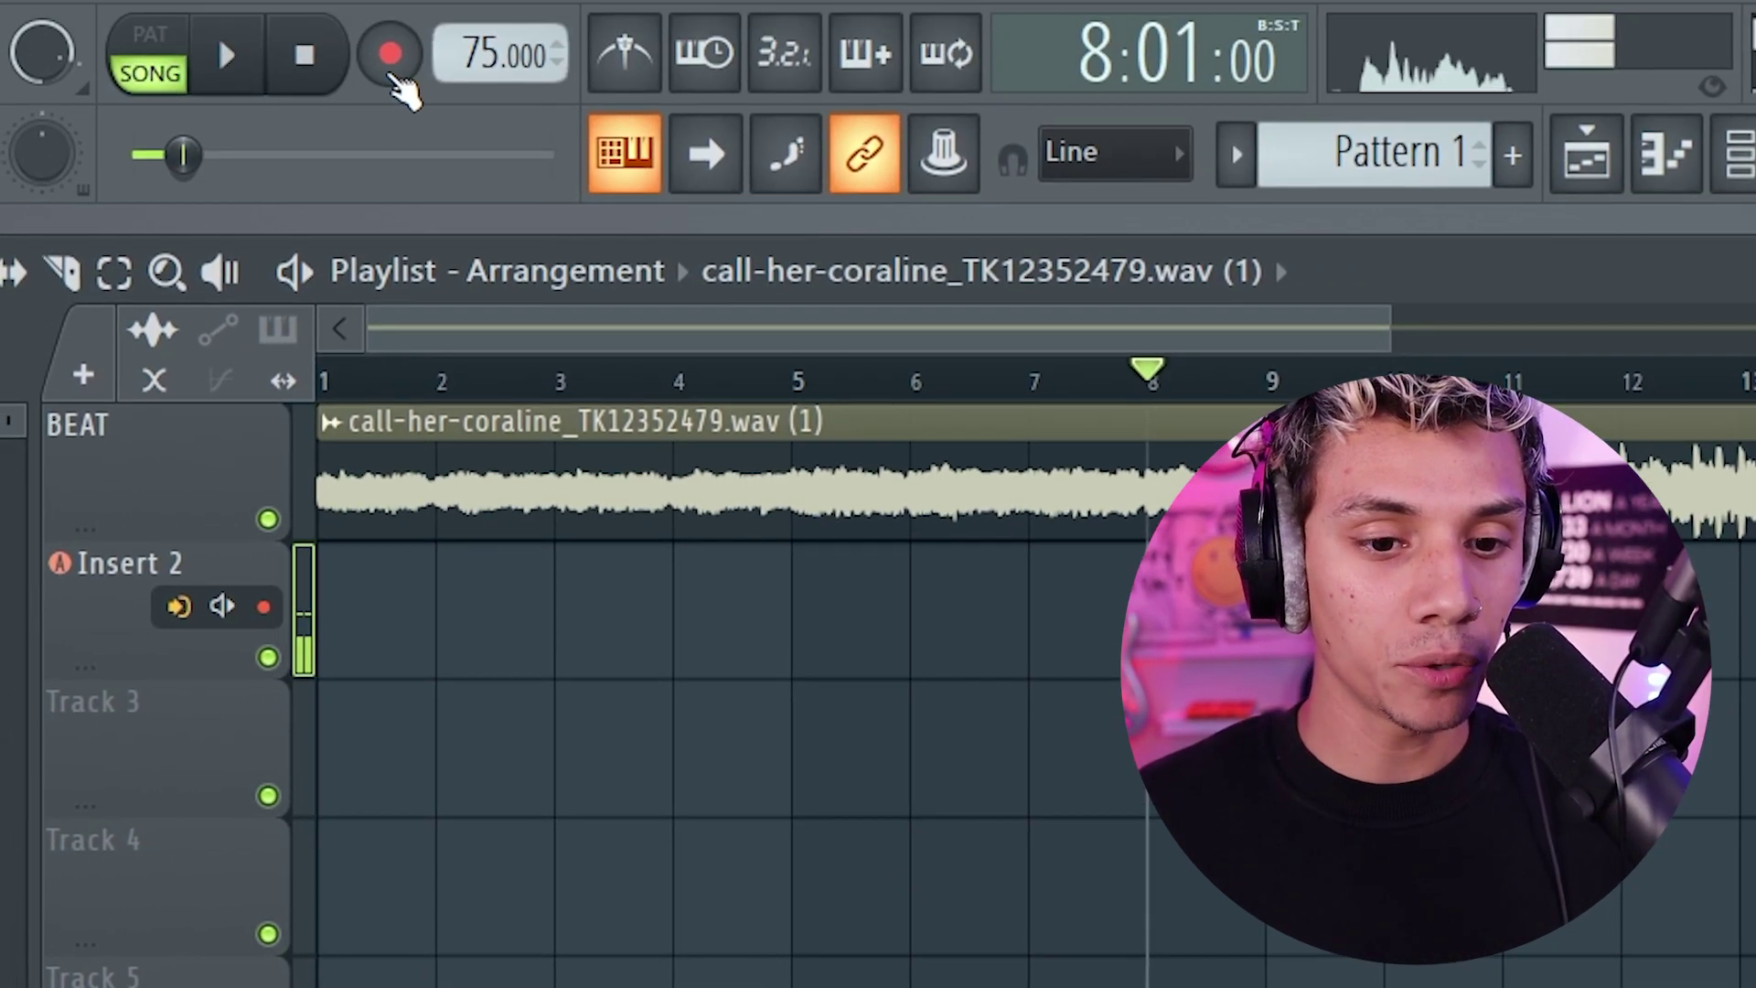
pyautogui.click(389, 53)
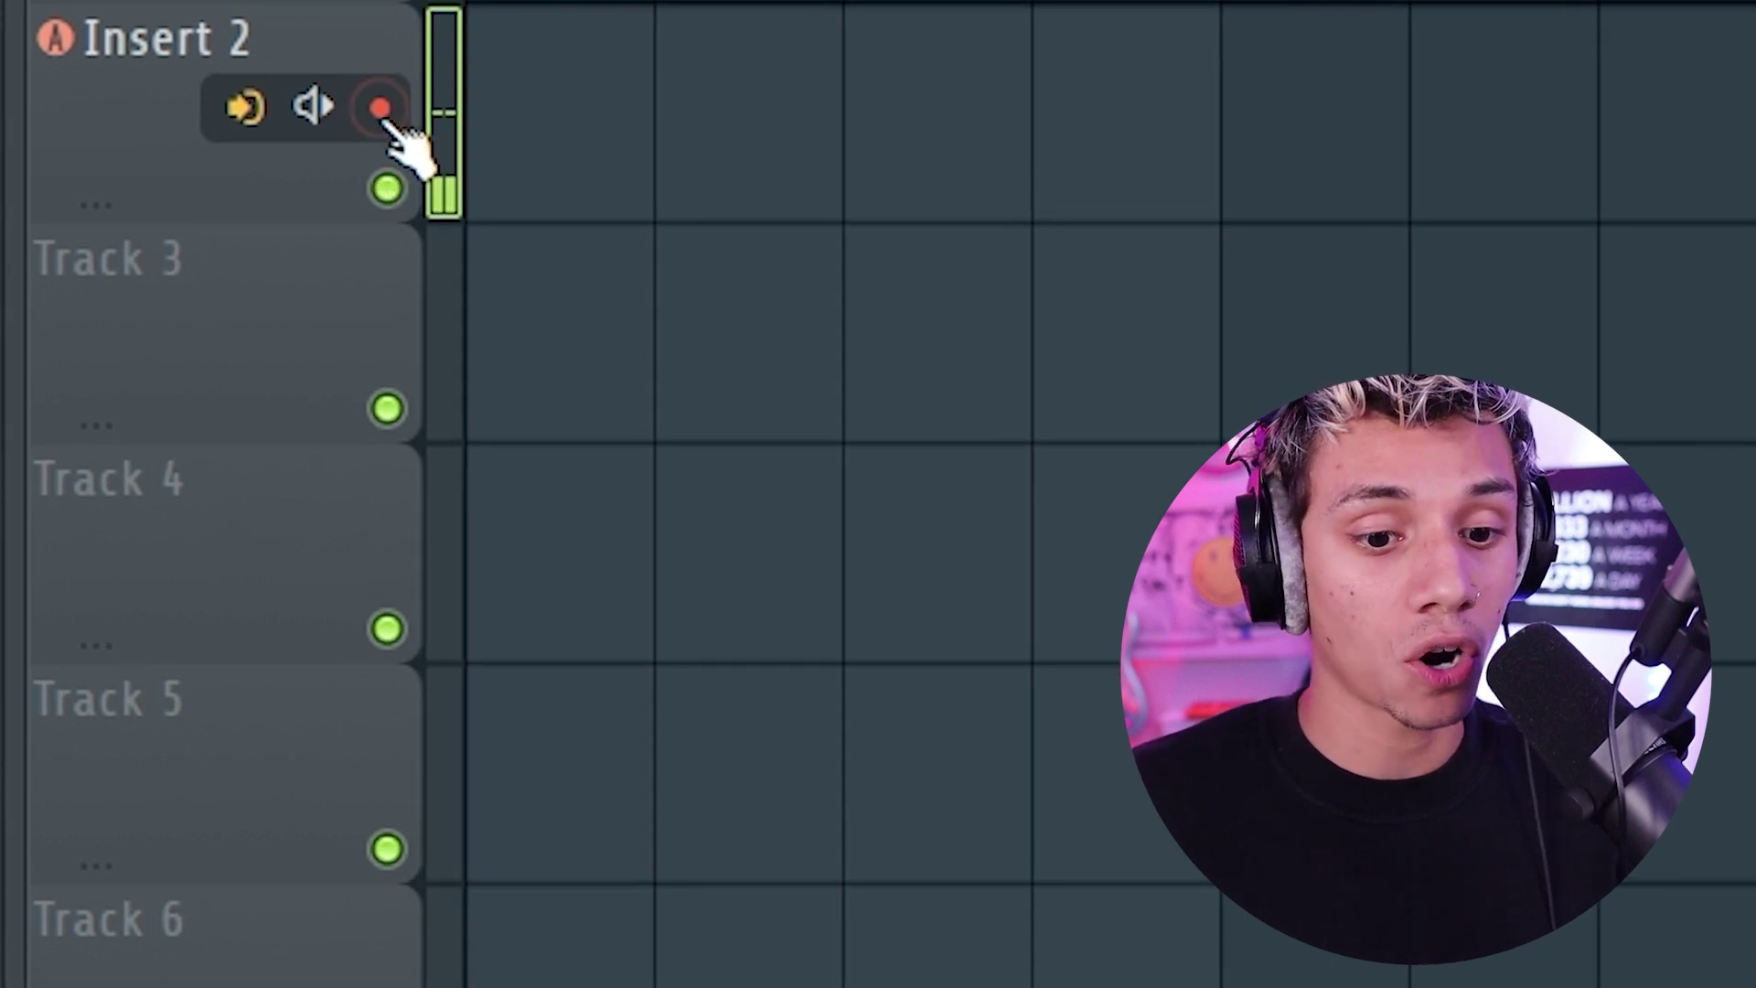
# Arm Insert 2 and record a vocal take over the beat.
pyautogui.click(380, 107)
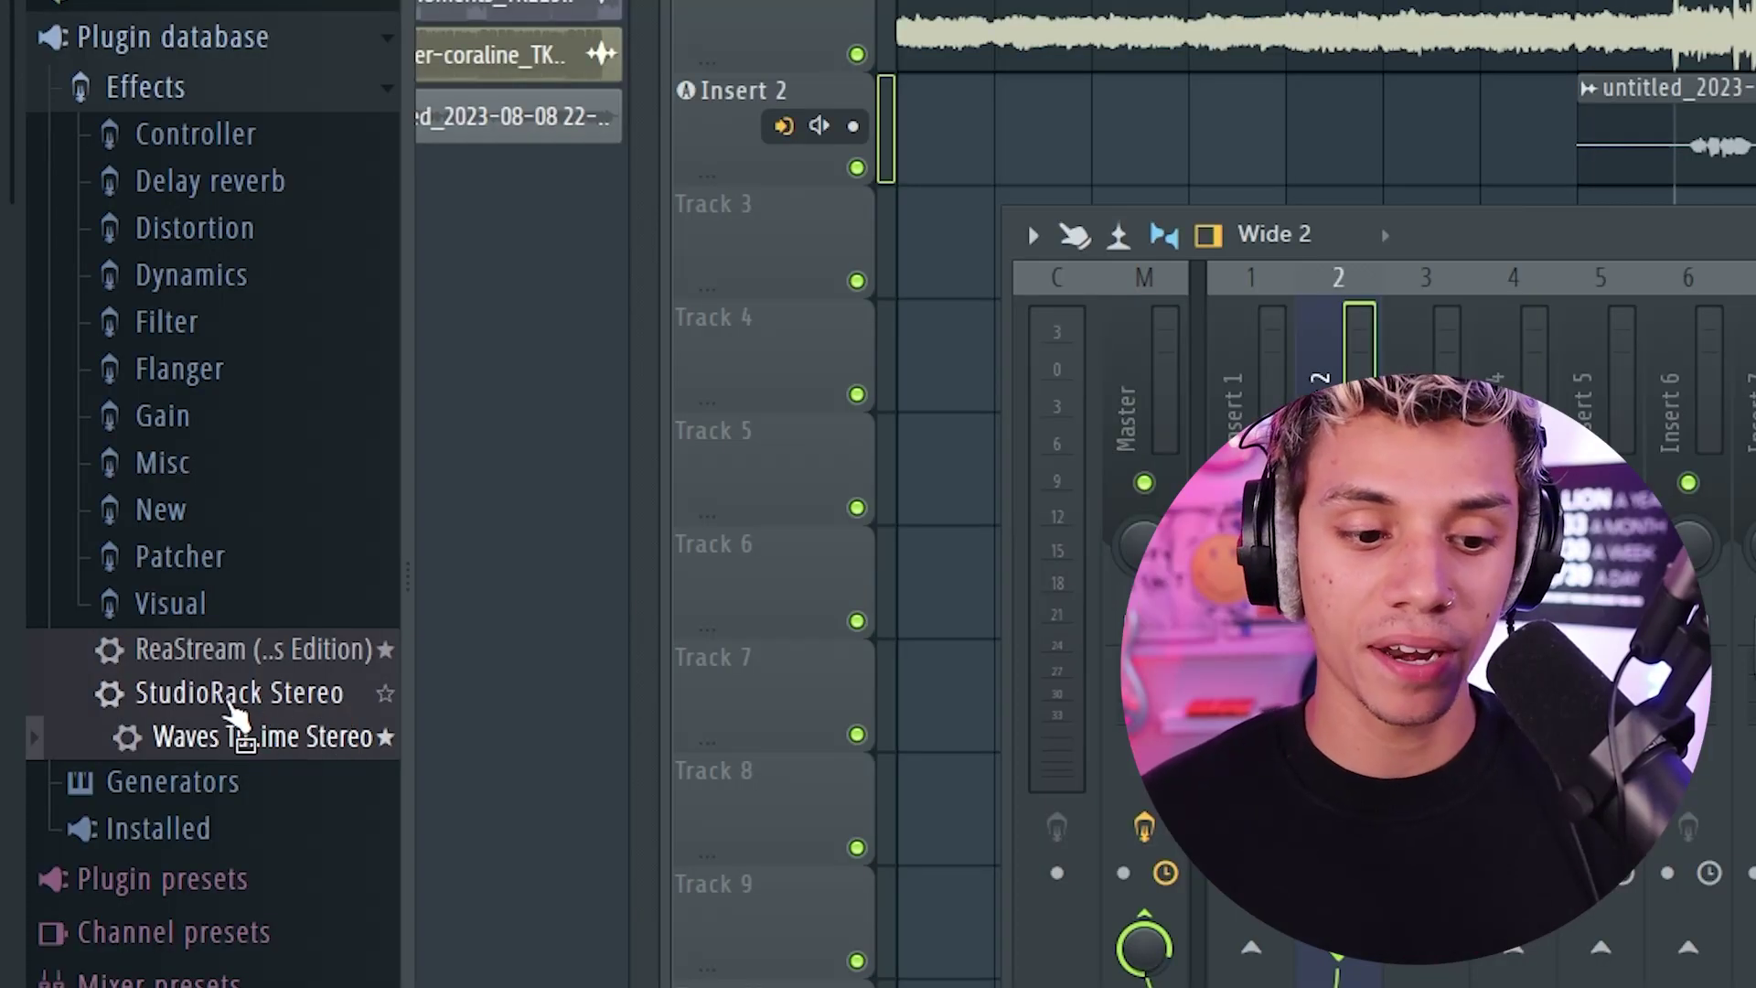
# Add StudioRack Stereo to Insert 2 and browse to its Gold Sauce presets.
pyautogui.moveTo(236, 718); pyautogui.dragTo(1751, 493)
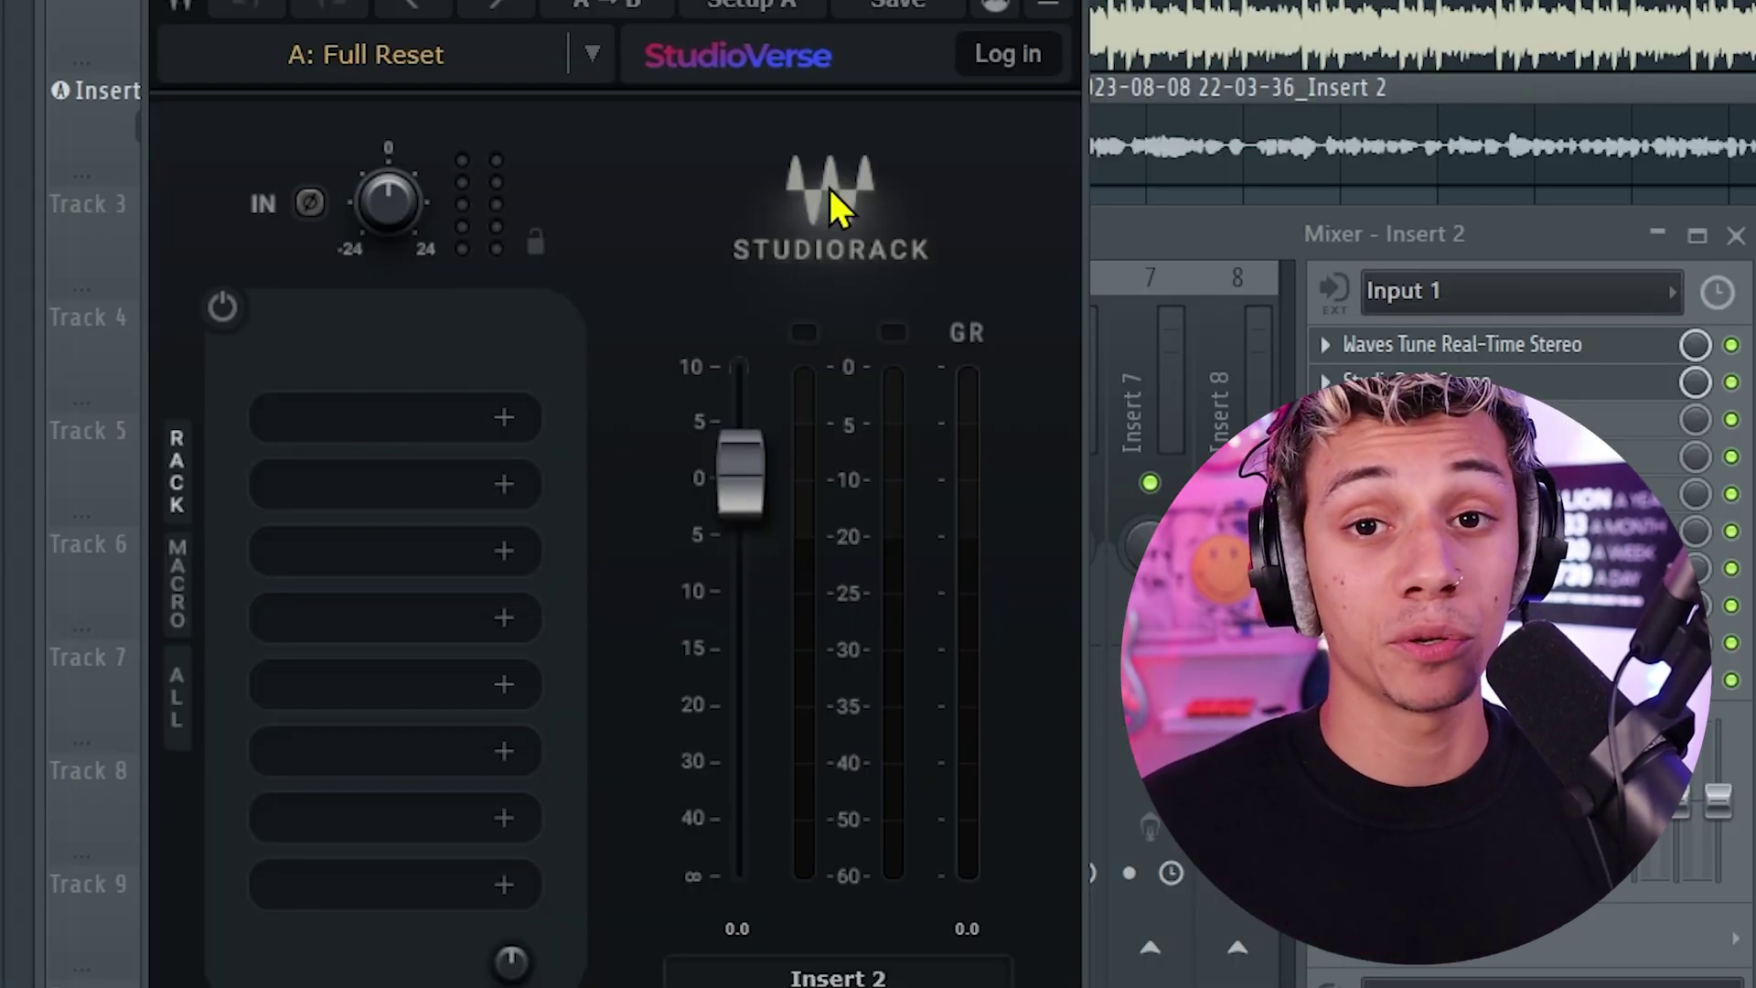
pyautogui.click(365, 74)
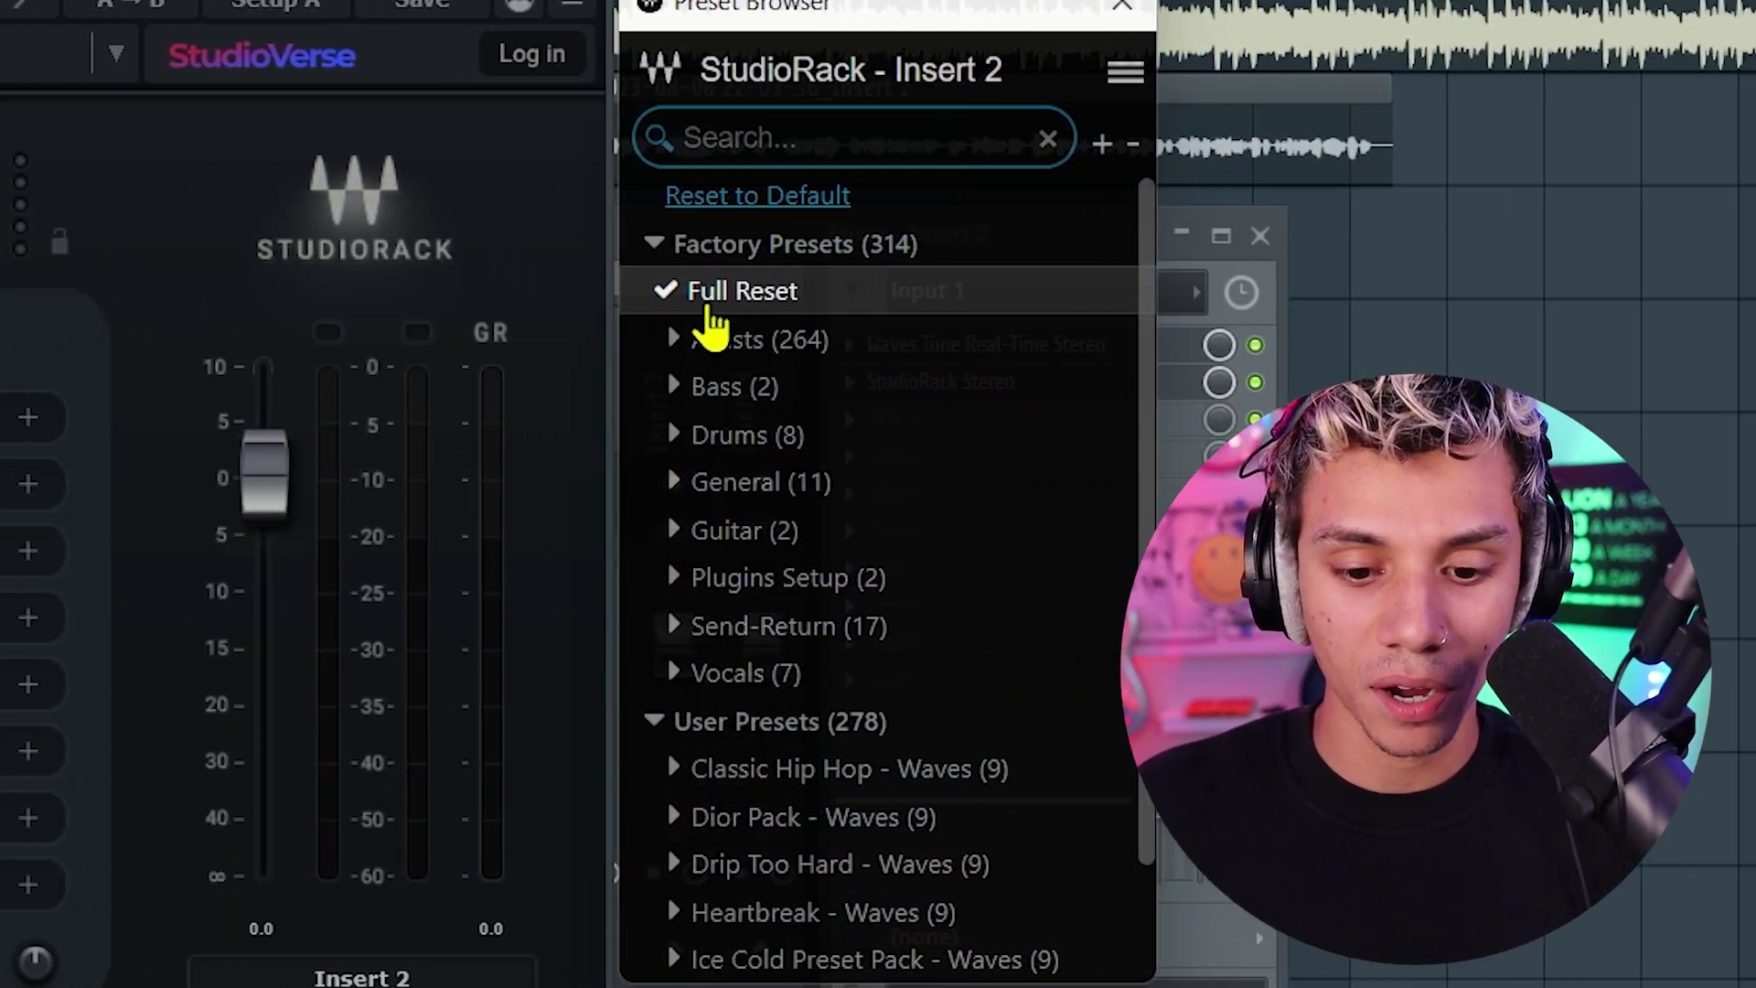
pyautogui.scroll(-1, 1324, 475)
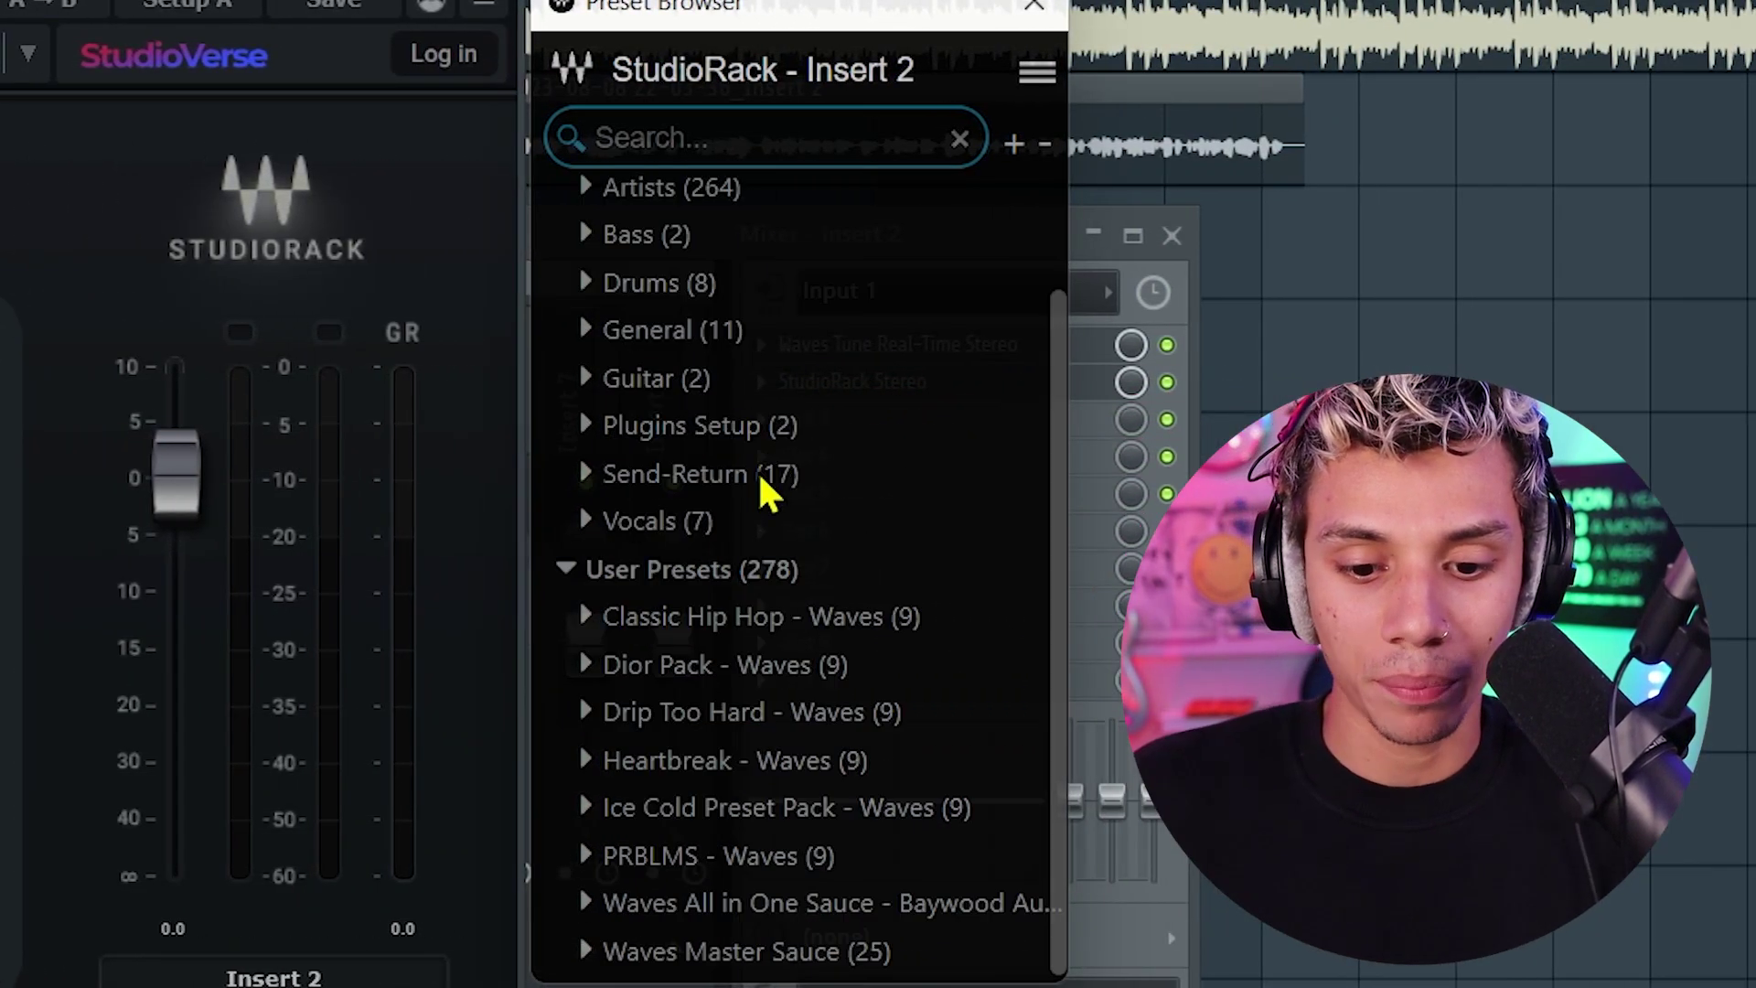
pyautogui.click(732, 905)
pyautogui.scroll(-2, 796, 860)
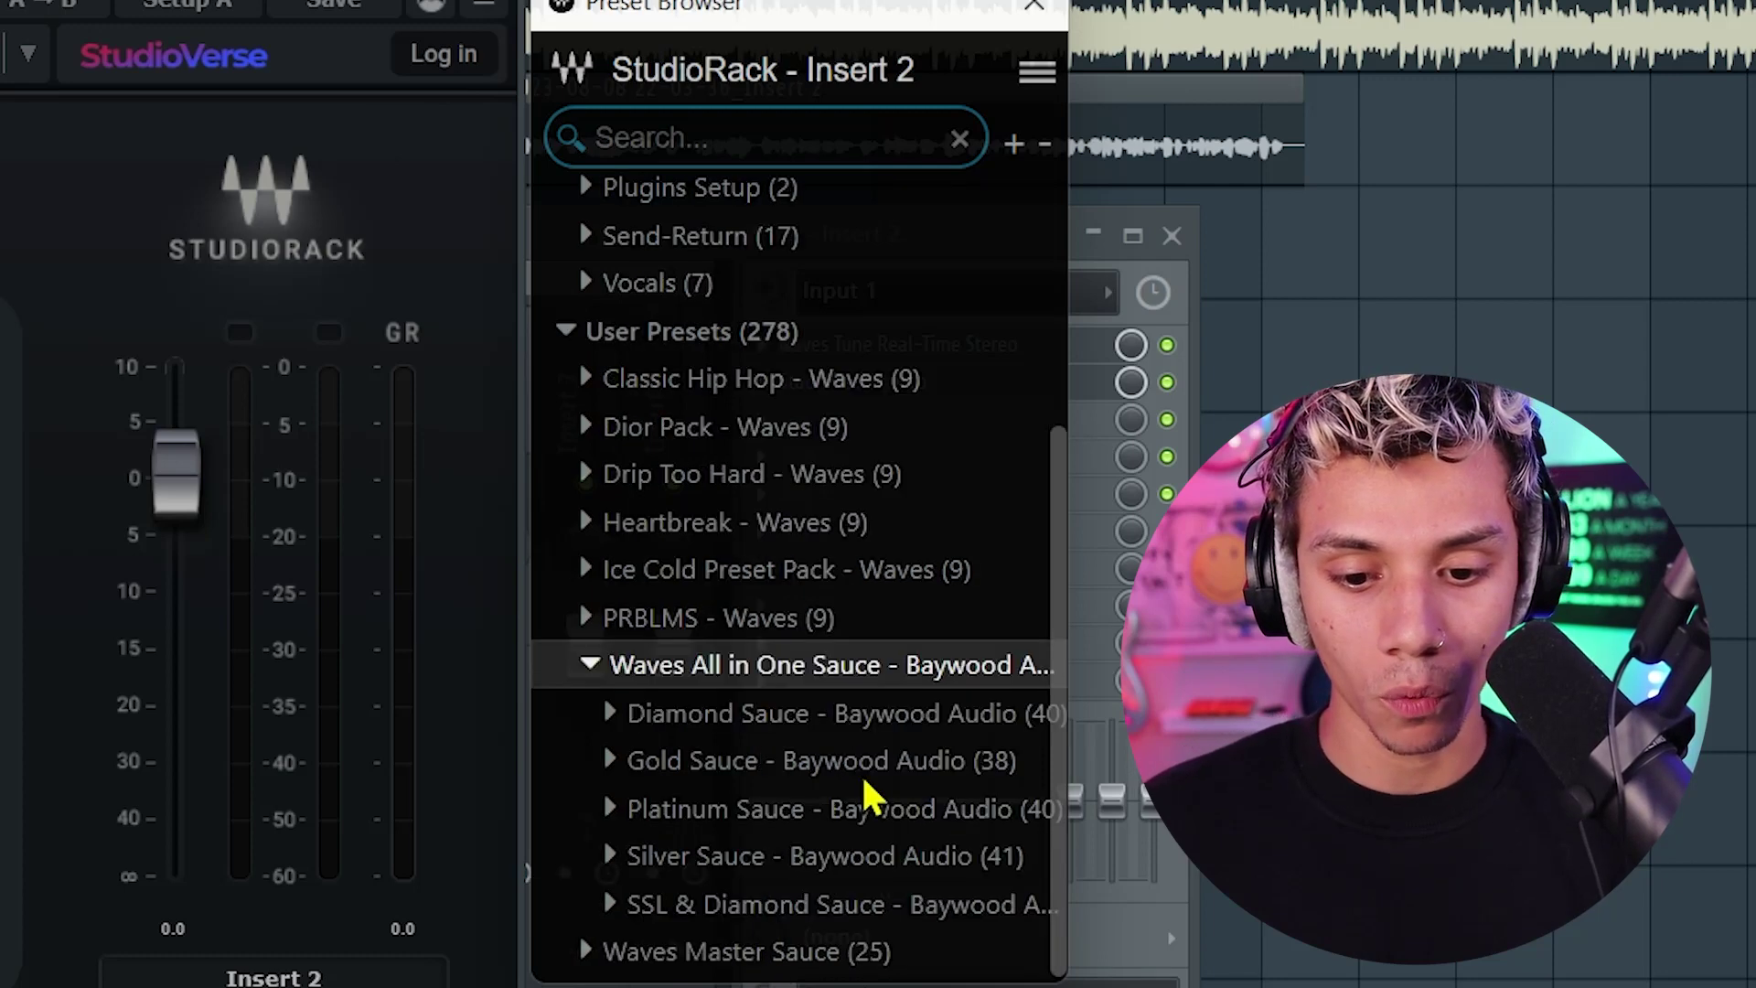
pyautogui.click(694, 761)
# Load the GOLD SAUCE - PACK Super Wavy preset and disarm Insert 2's recording.
pyautogui.scroll(-1, 816, 731)
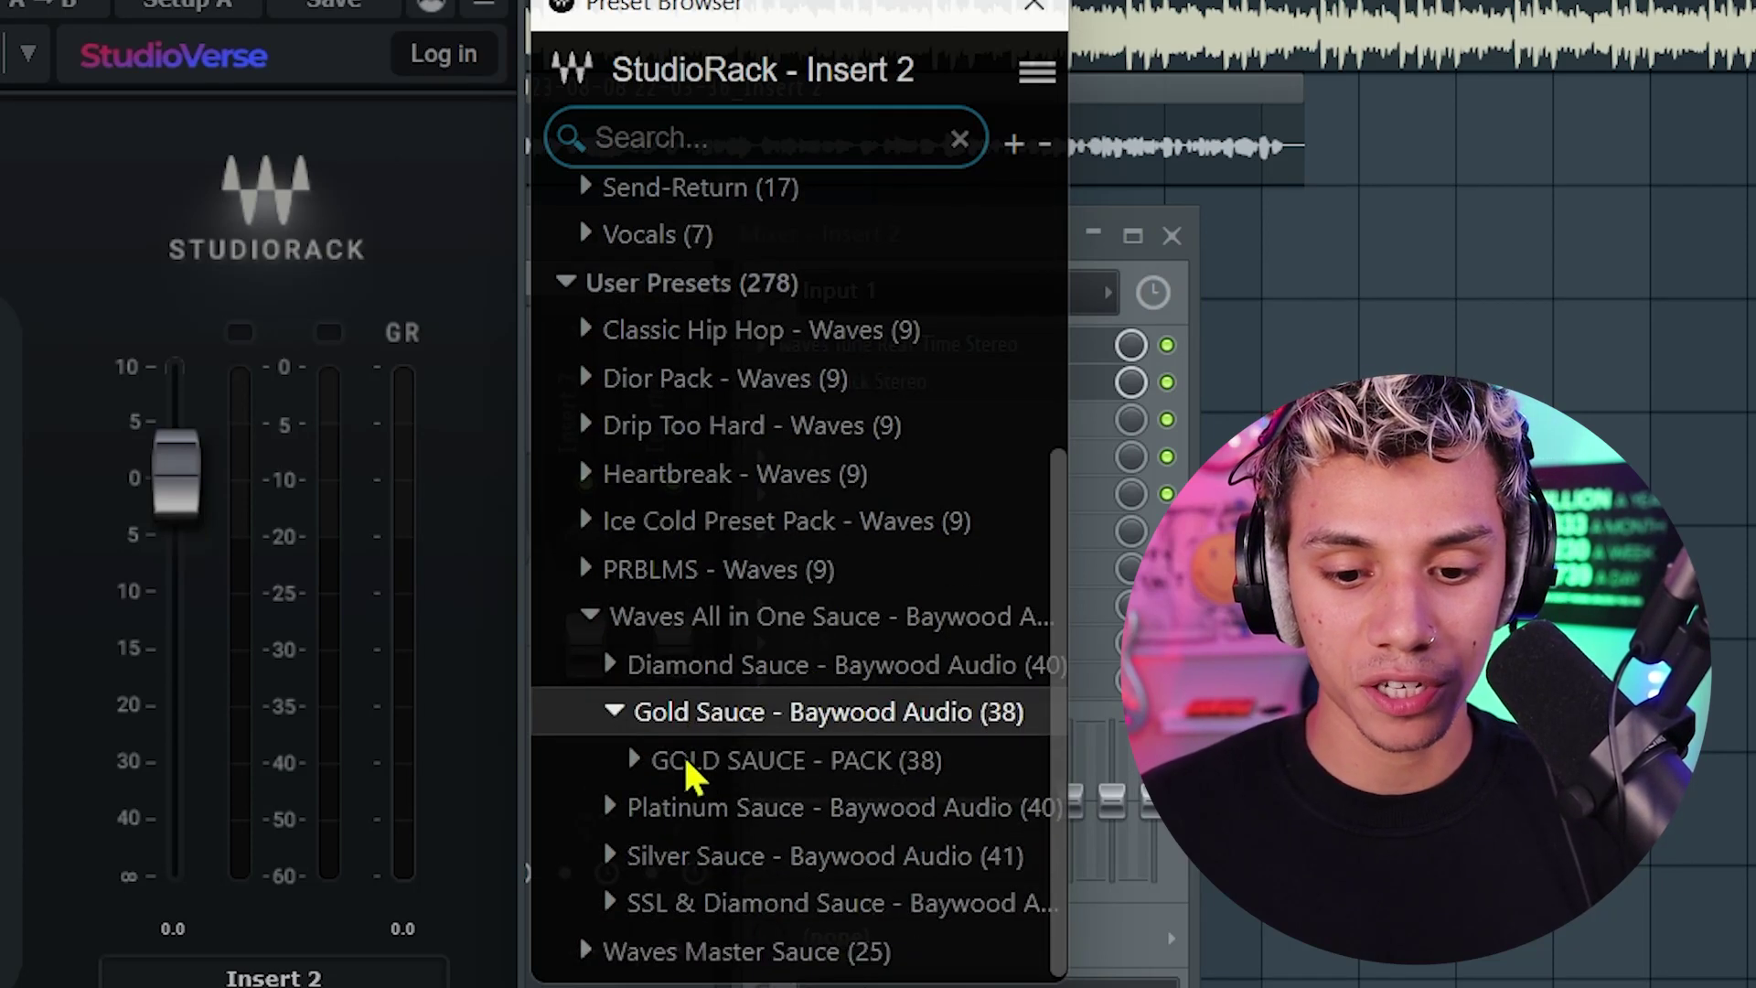
pyautogui.click(659, 759)
pyautogui.scroll(-10, 834, 756)
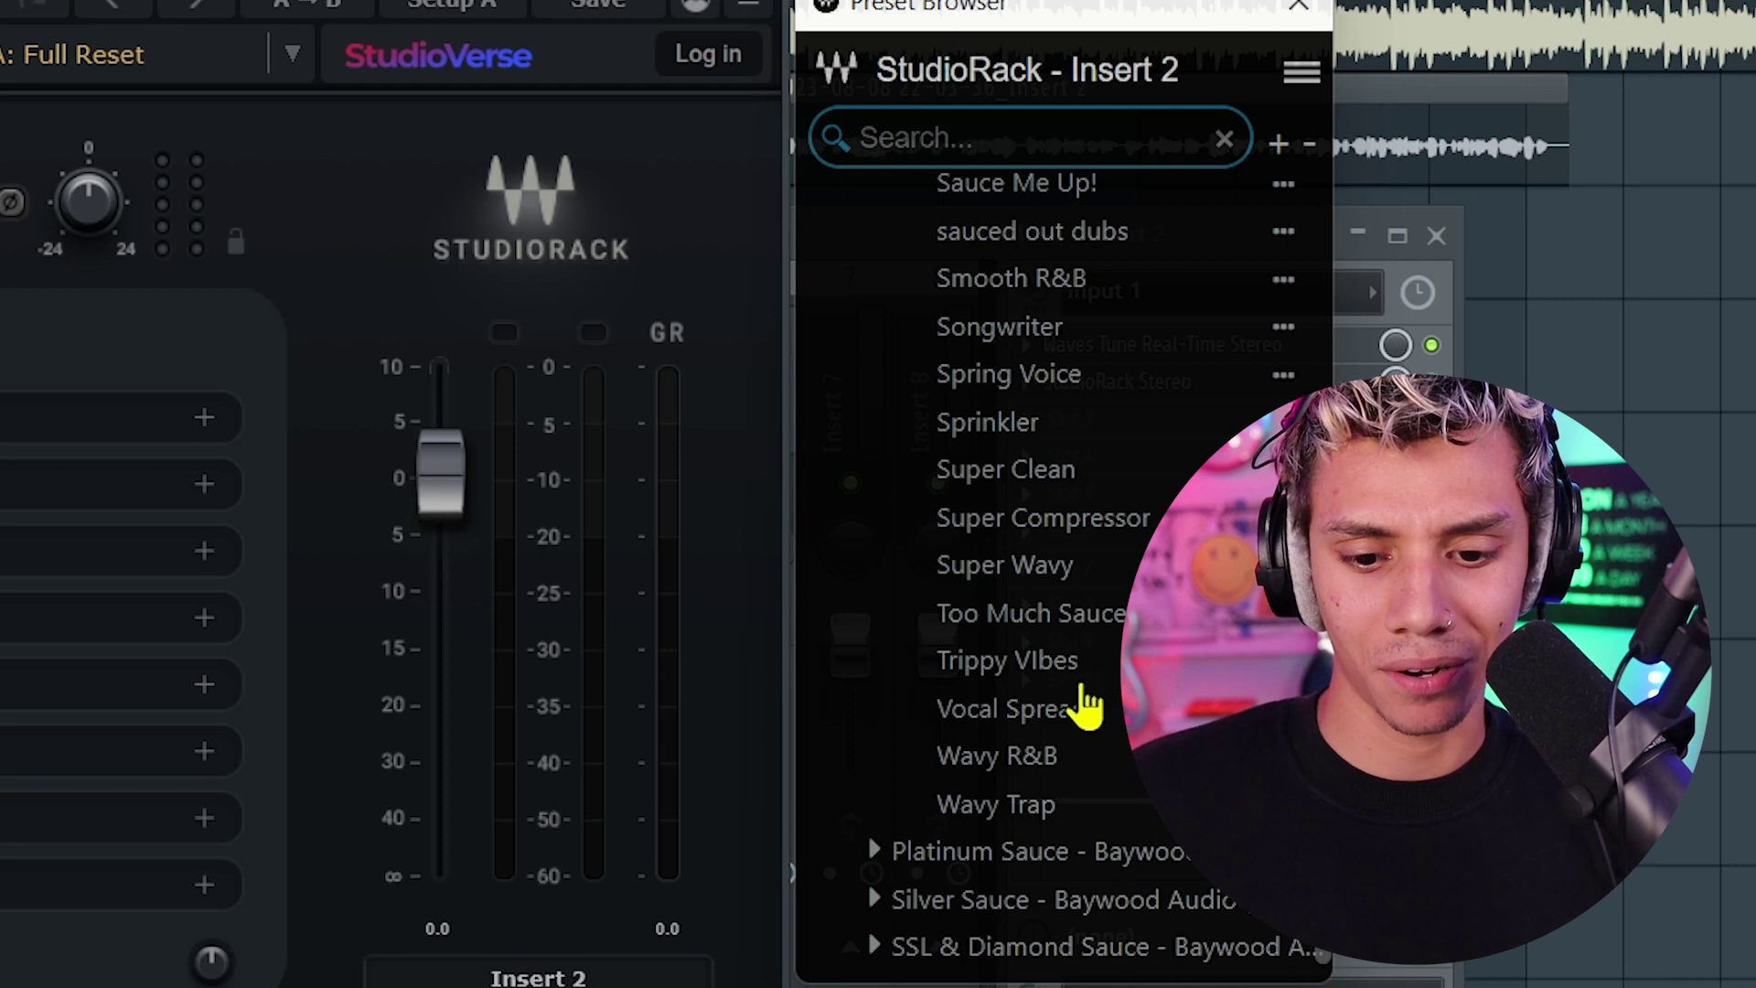
pyautogui.click(1026, 567)
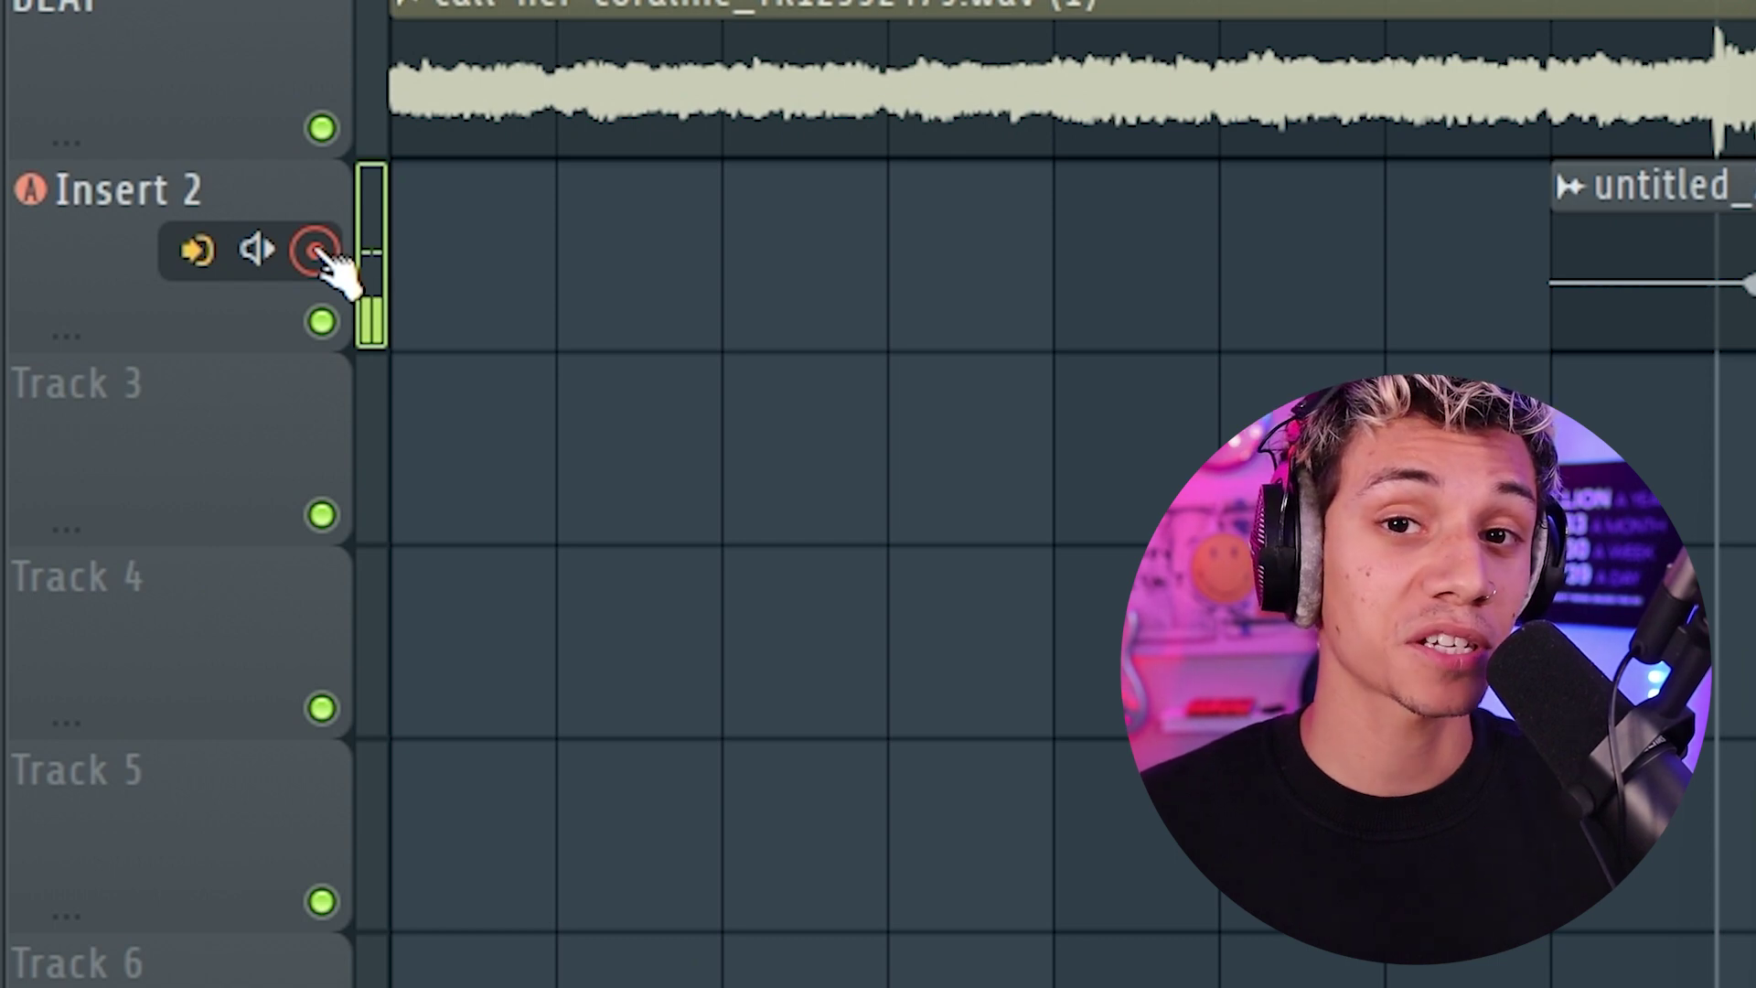
pyautogui.click(316, 252)
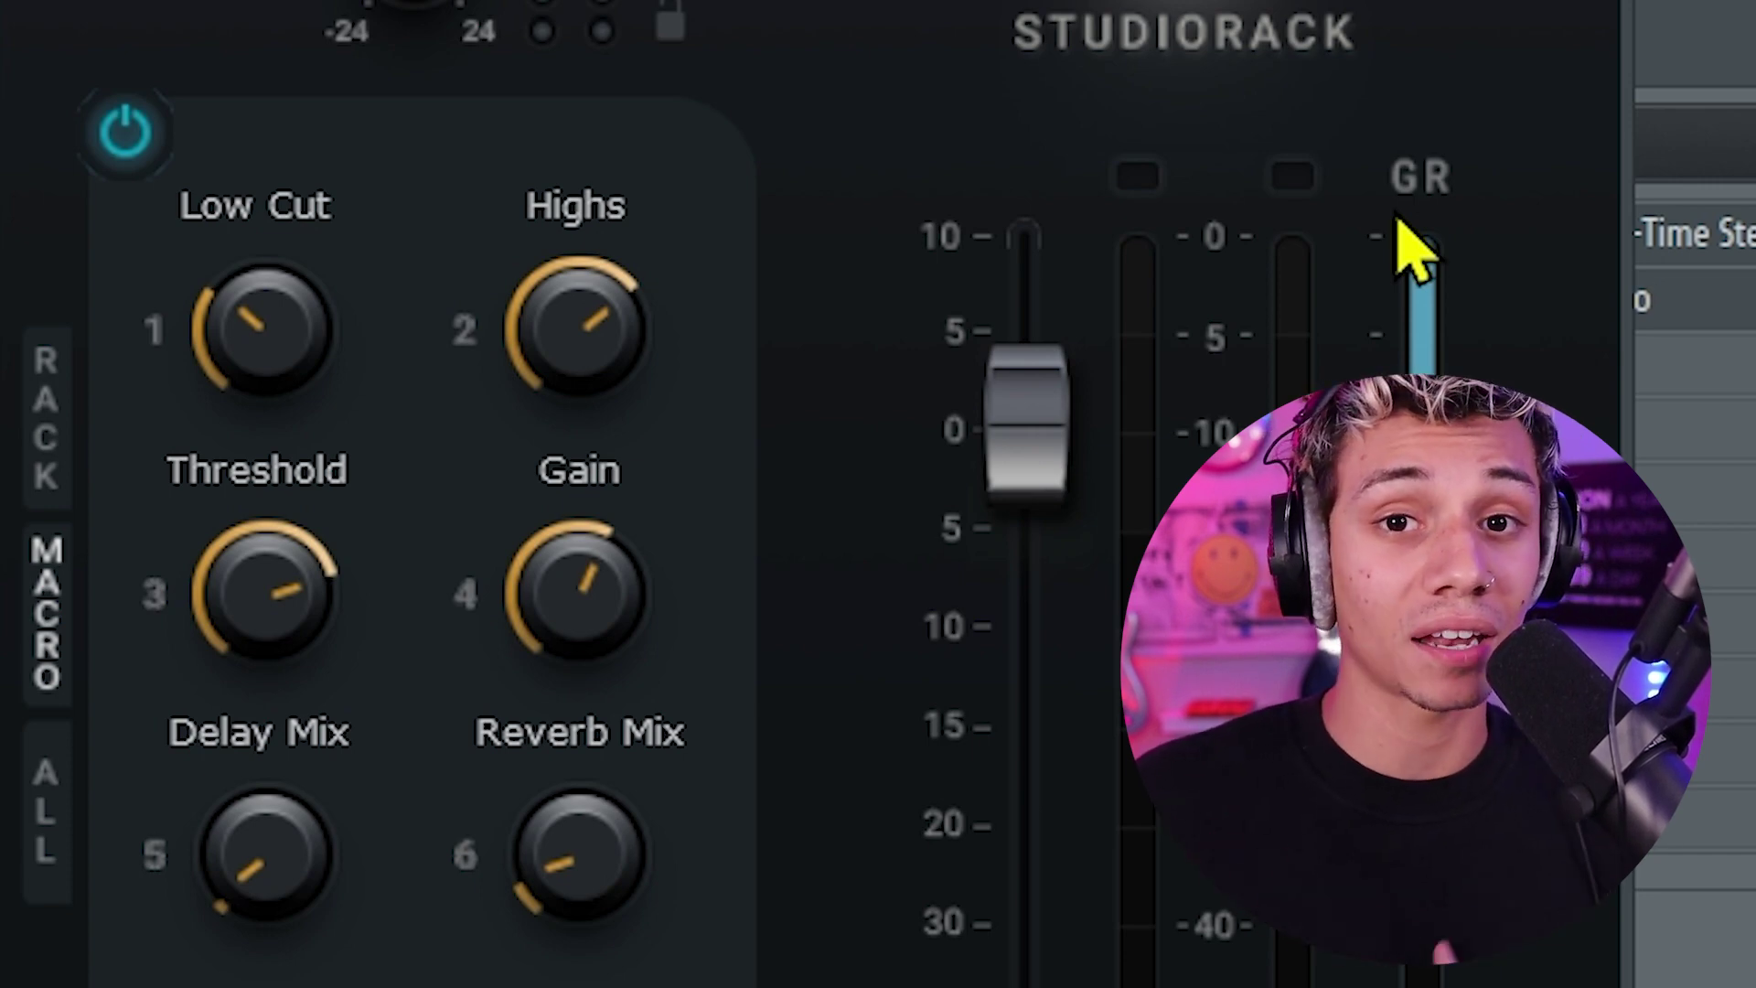
# Play the processed vocal, lower Insert 1's fader to -2.0, then select Insert 3.
pyautogui.press('space')
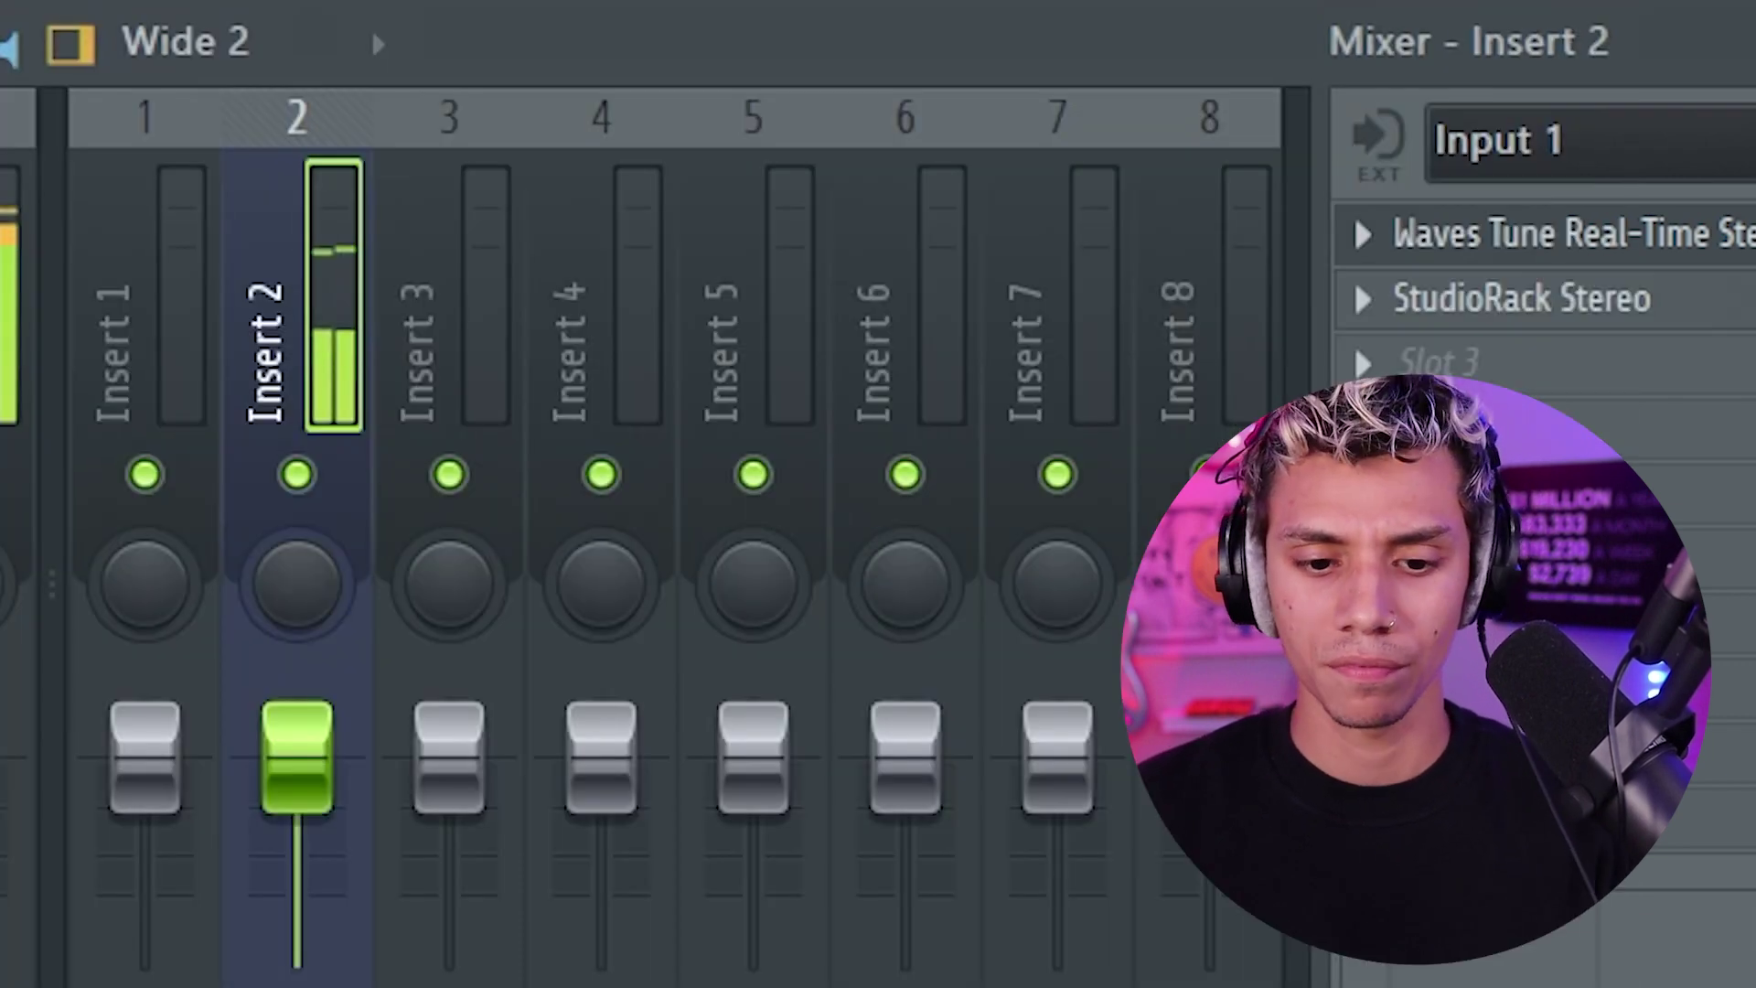
pyautogui.click(118, 306)
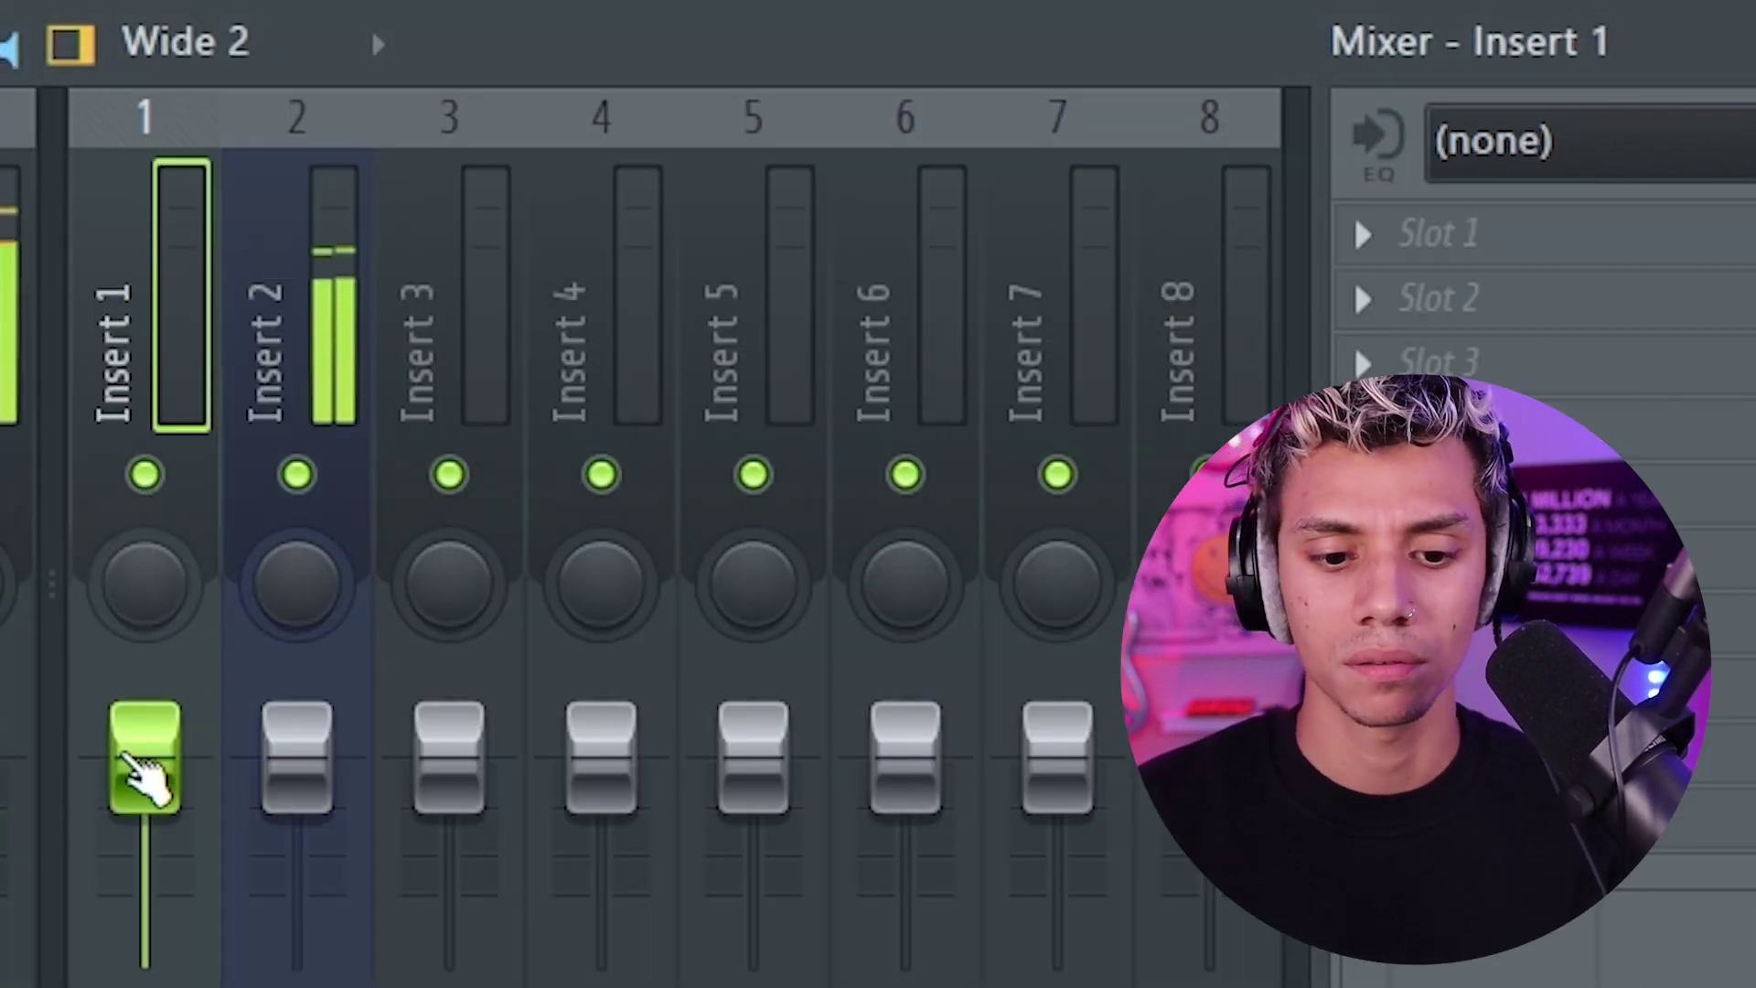
pyautogui.moveTo(144, 764); pyautogui.dragTo(145, 779)
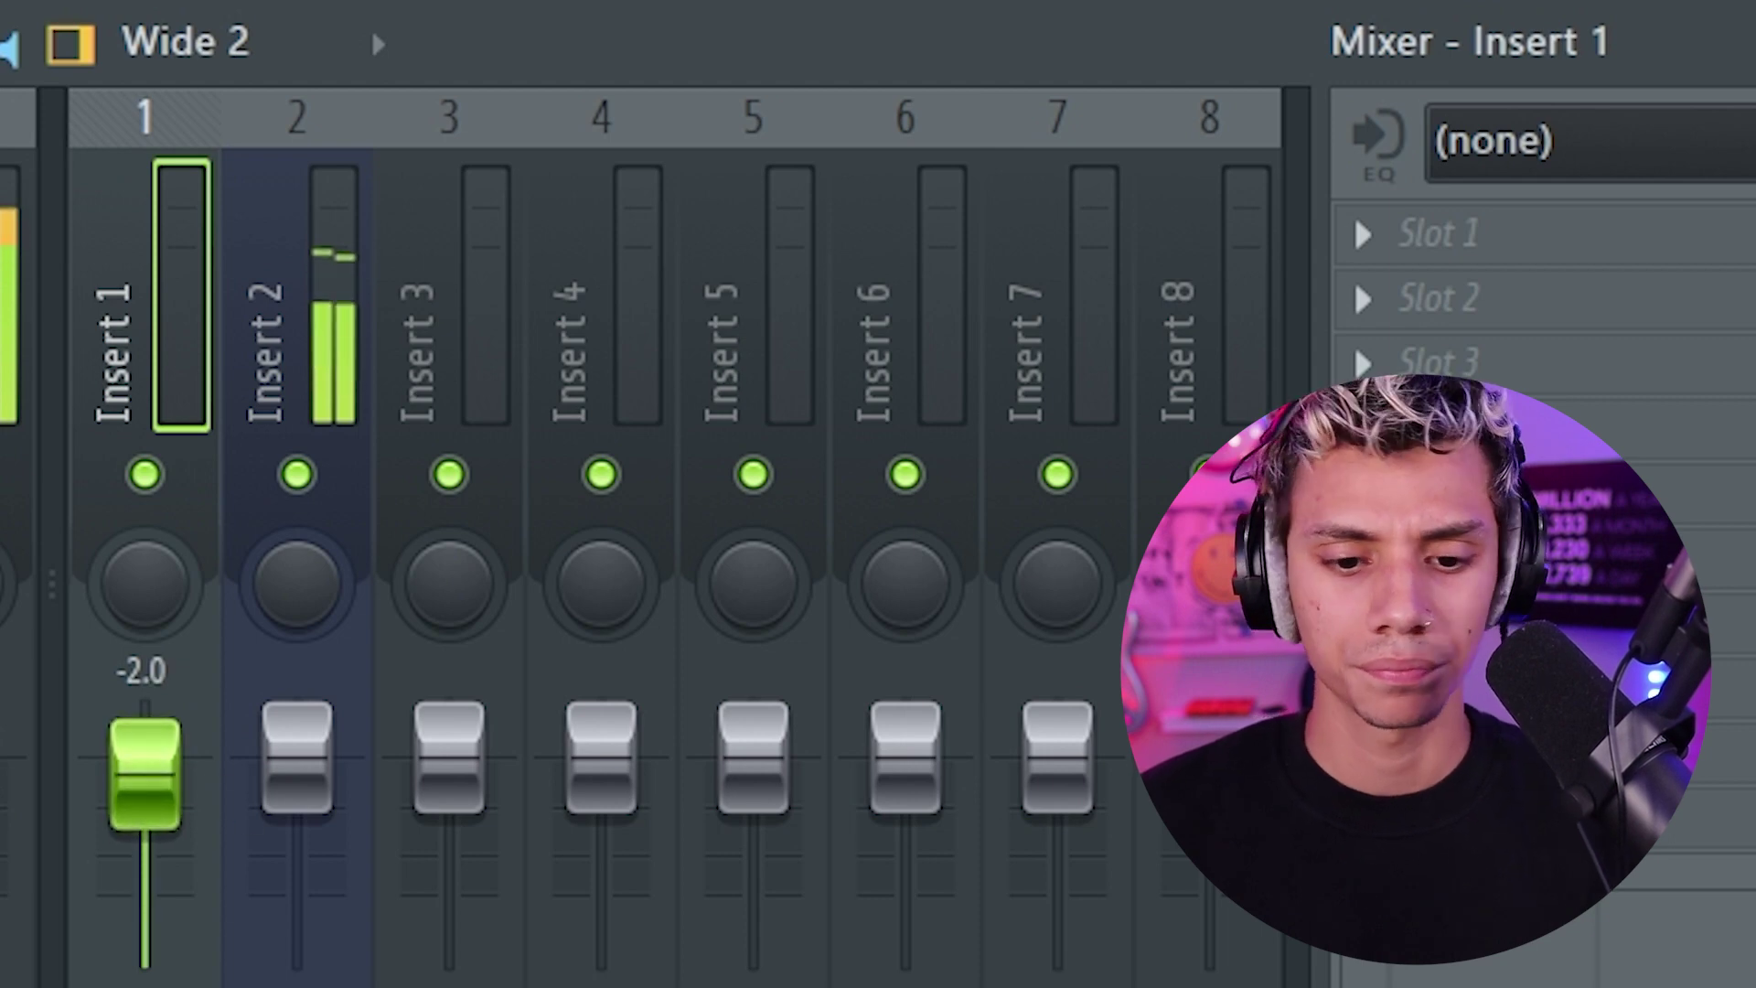
pyautogui.click(526, 301)
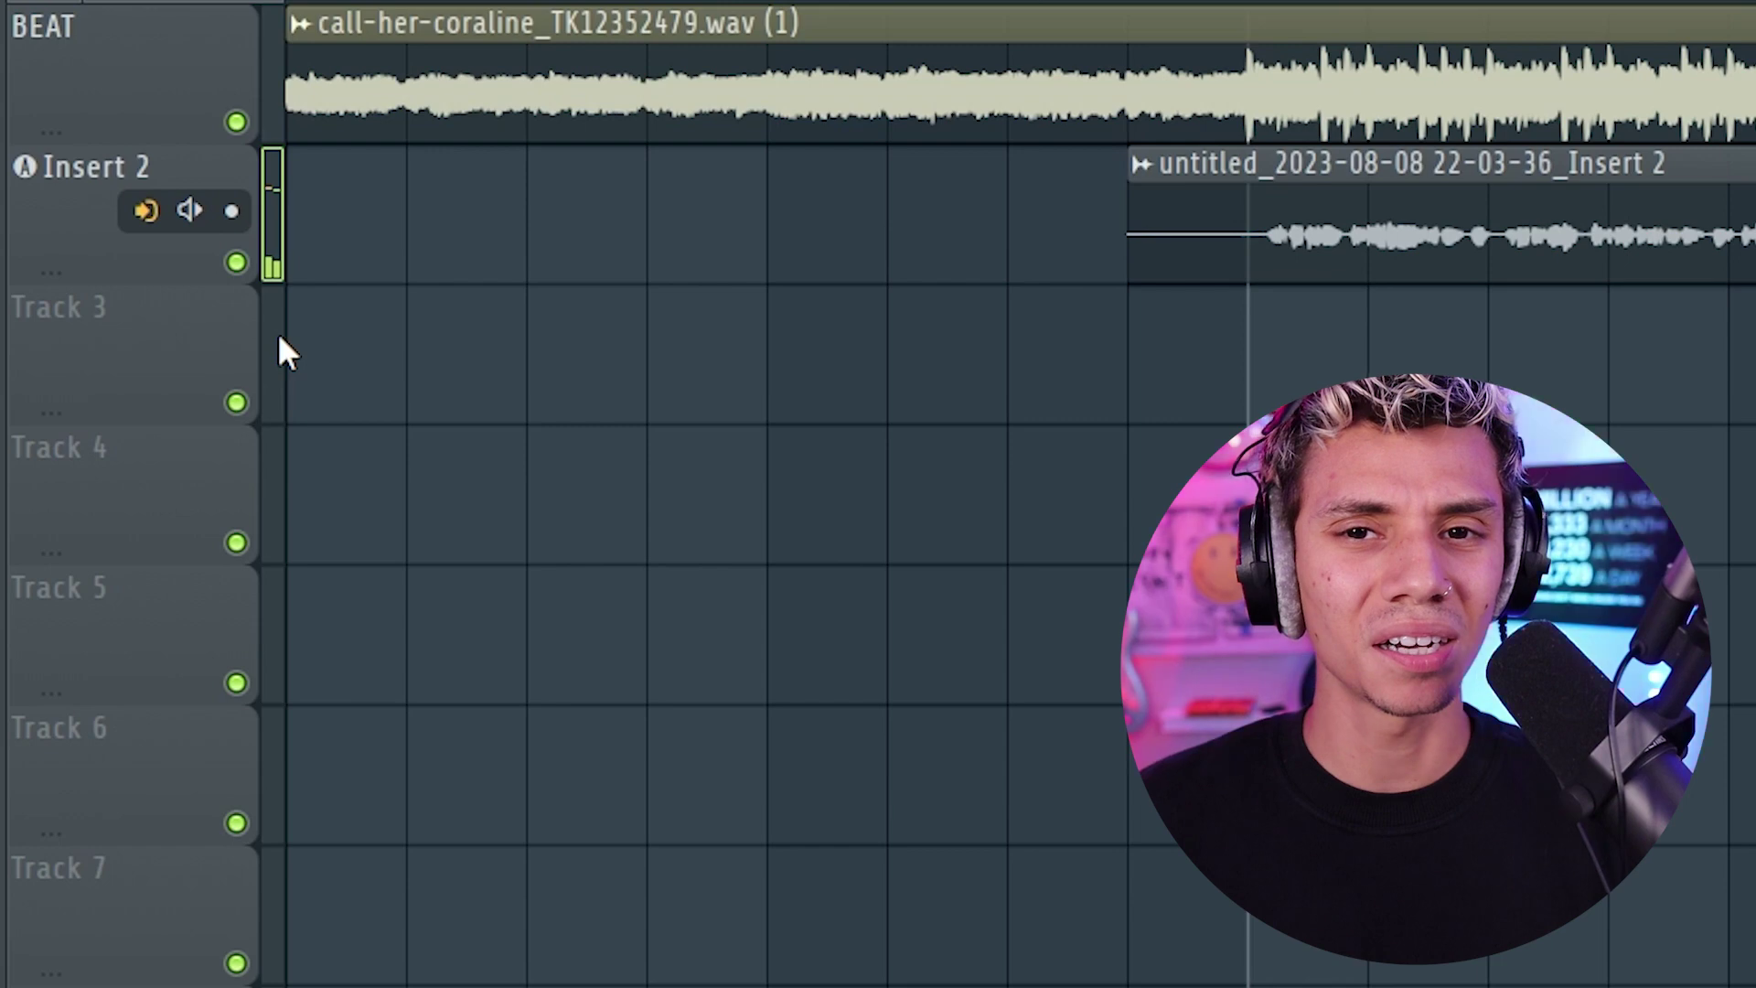
# Make Track 3 an audio track routed to Insert 3, then bring up Track 4's options.
pyautogui.rightClick(101, 325)
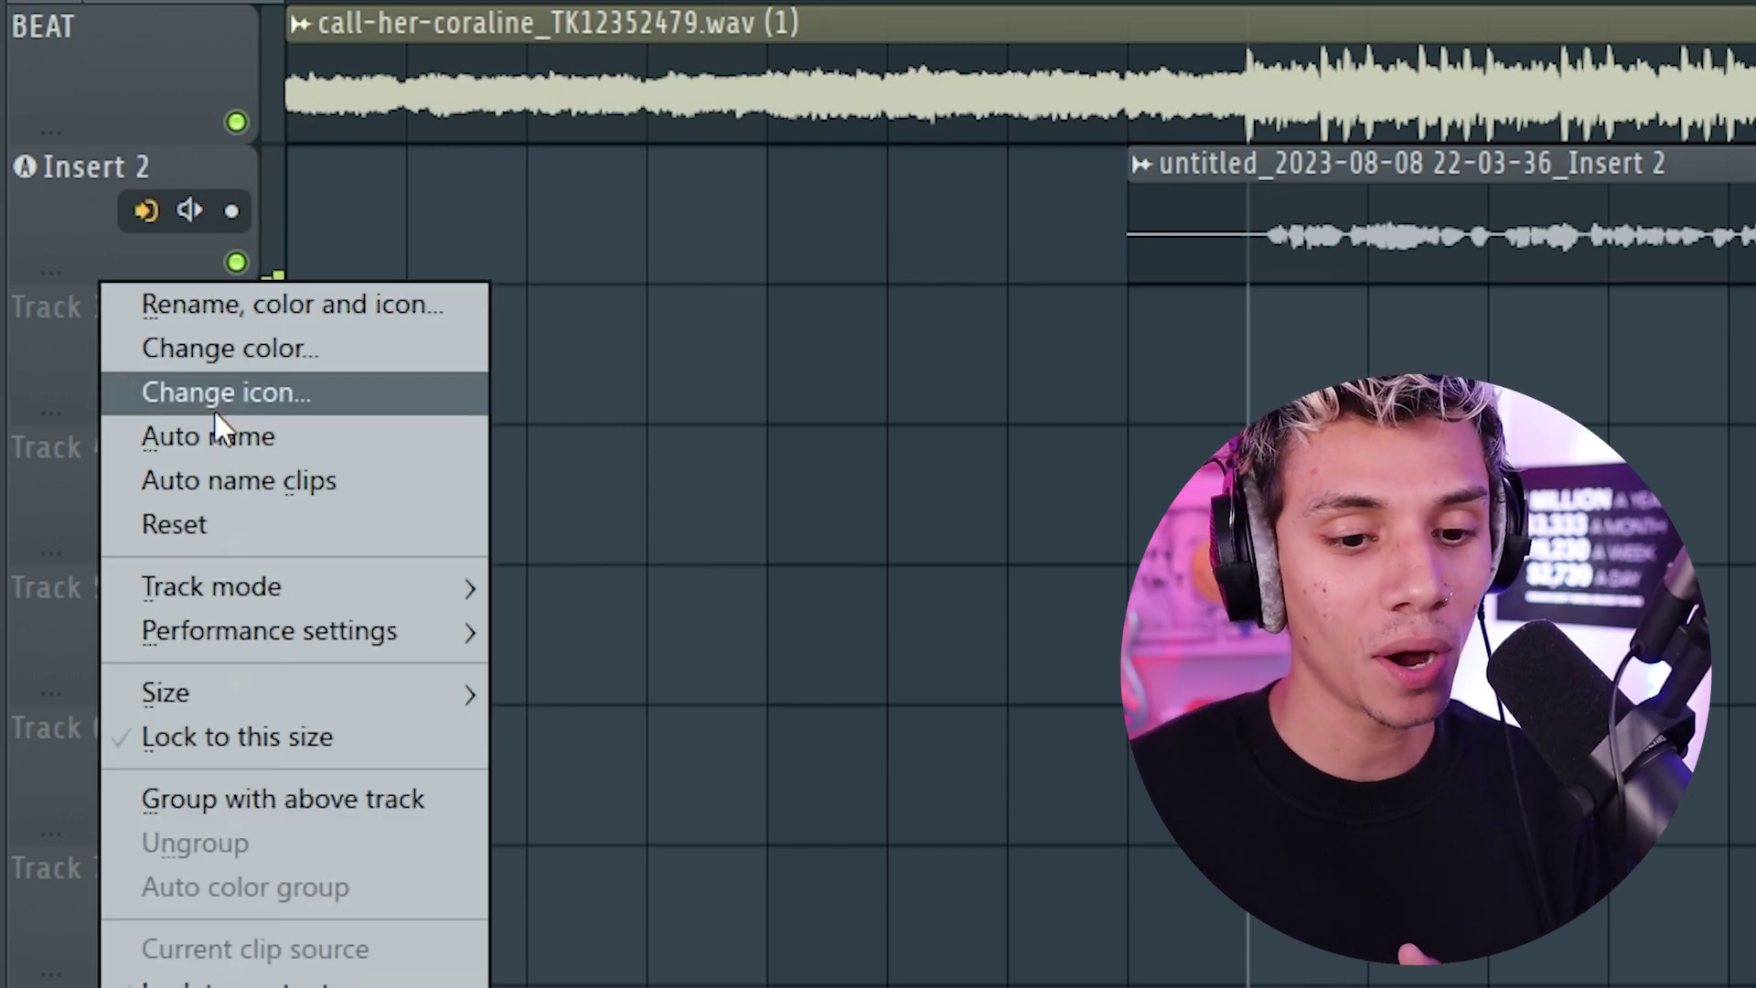
pyautogui.moveTo(249, 578)
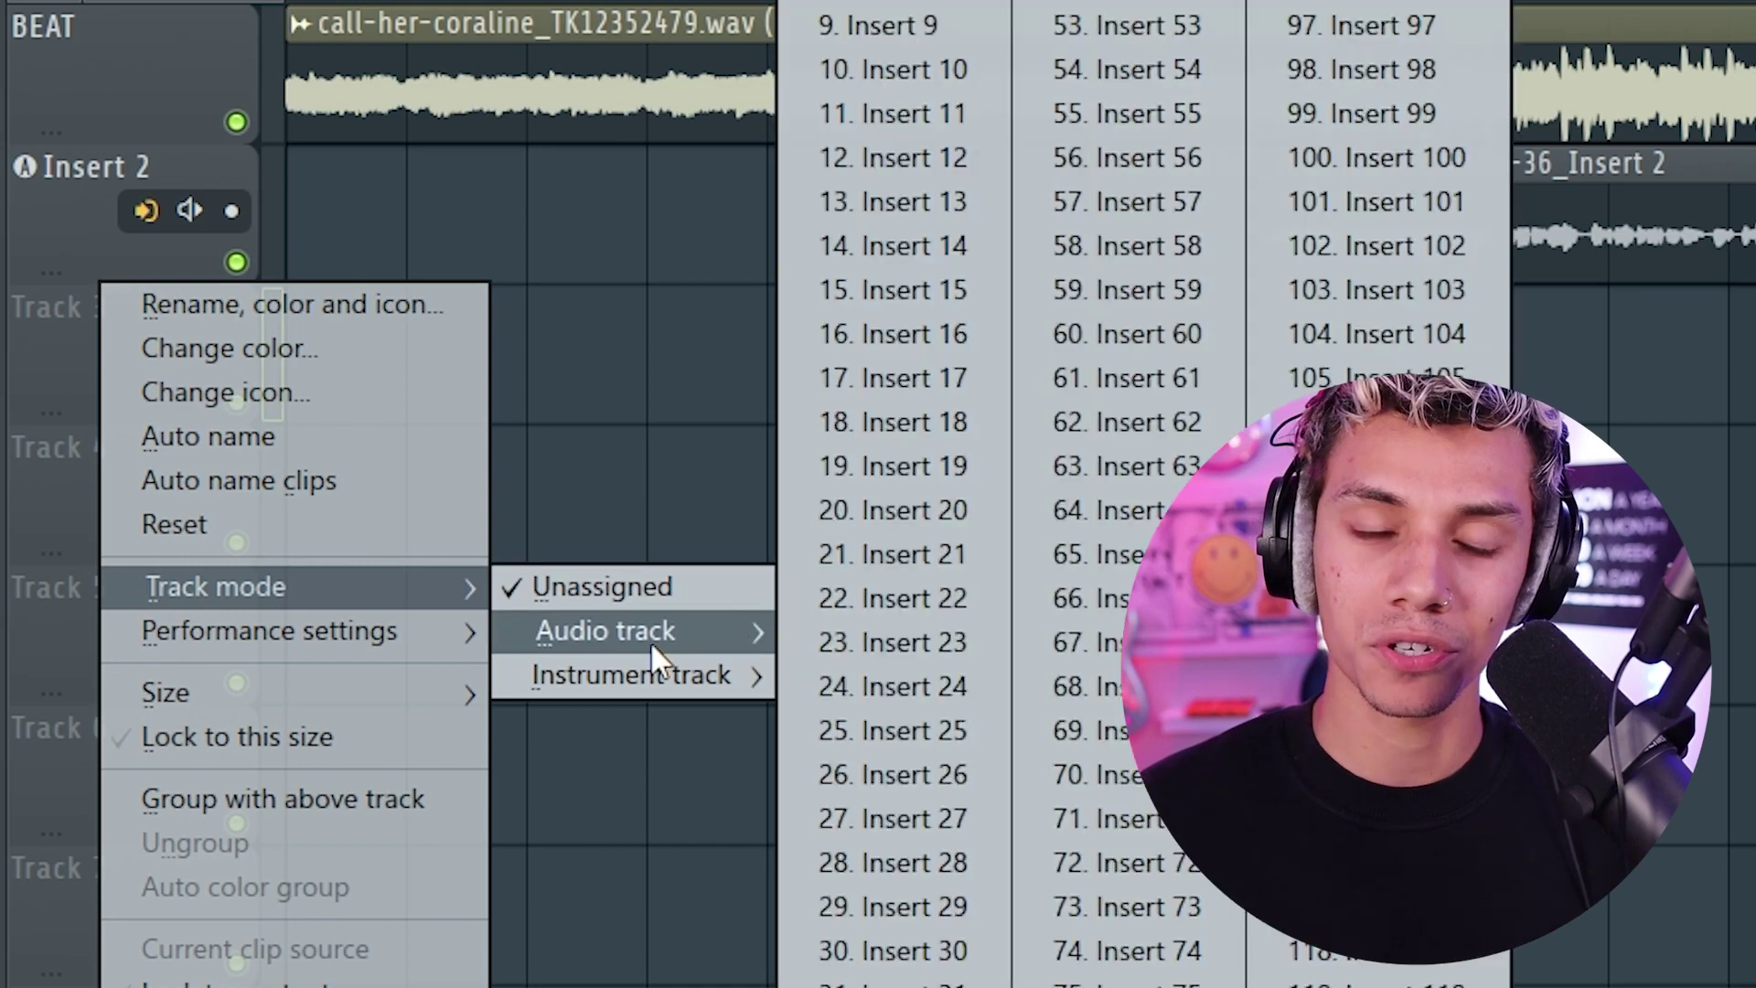
pyautogui.click(650, 640)
pyautogui.rightClick(73, 517)
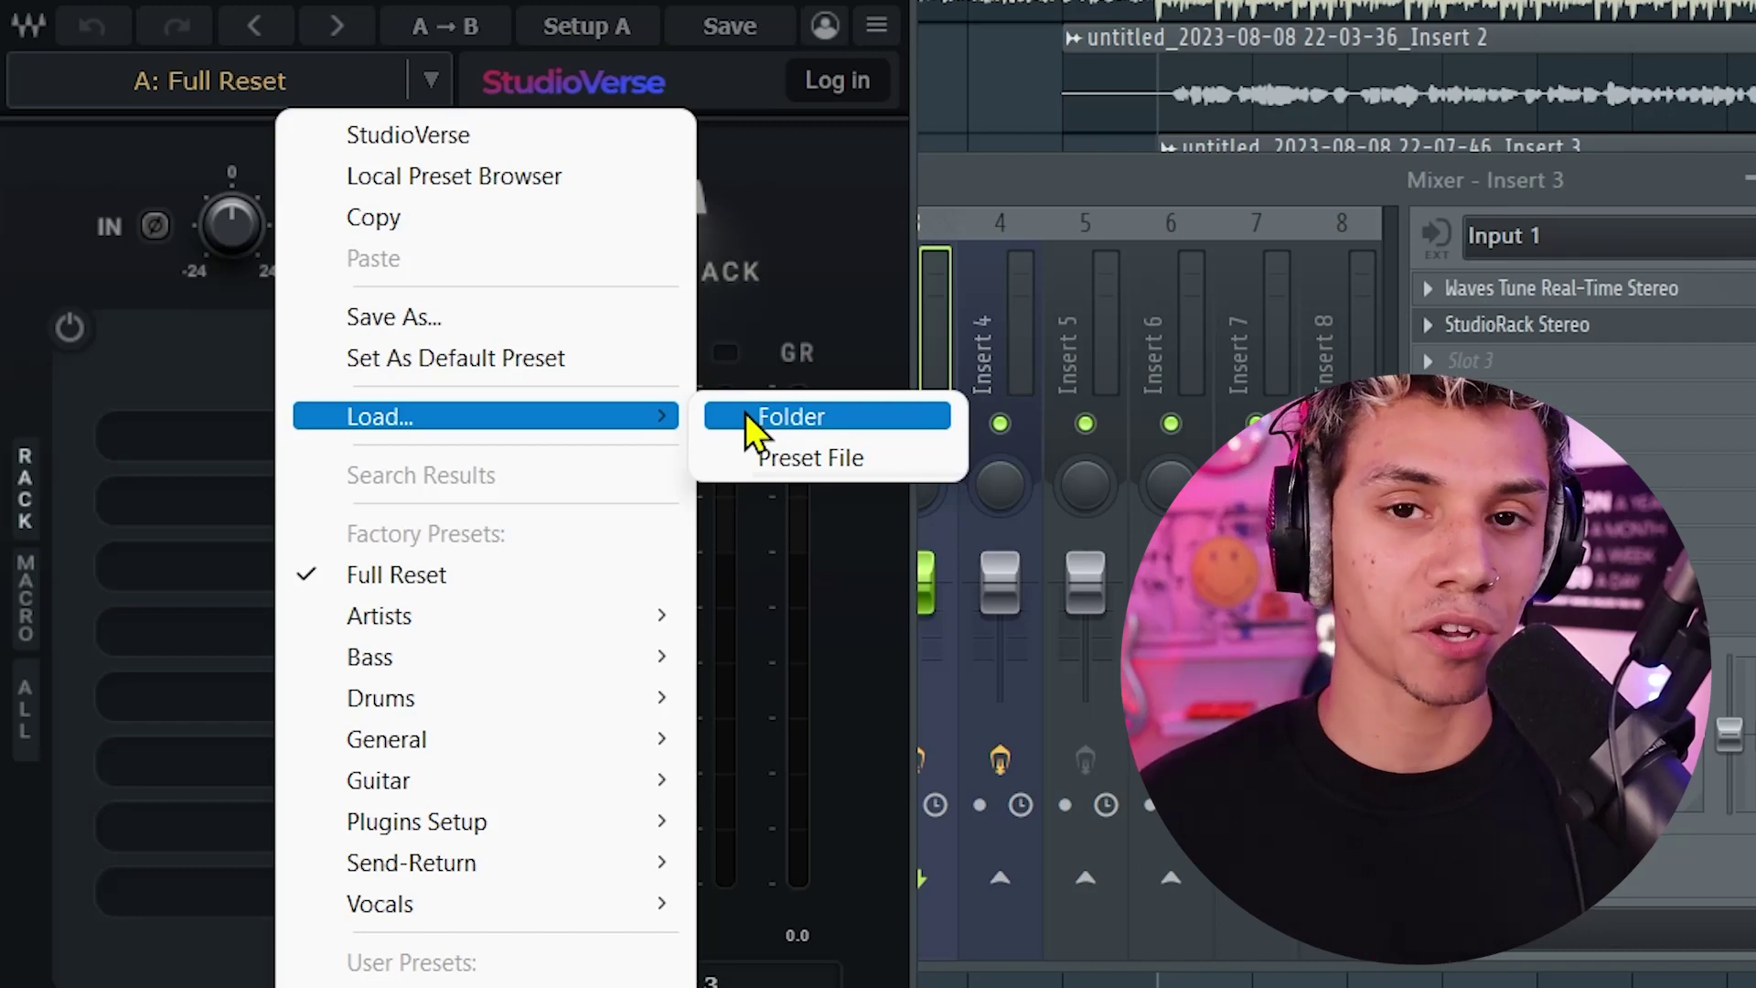
# Load StudioRack presets from a folder and close the Mixer to return to the playlist.
pyautogui.click(745, 413)
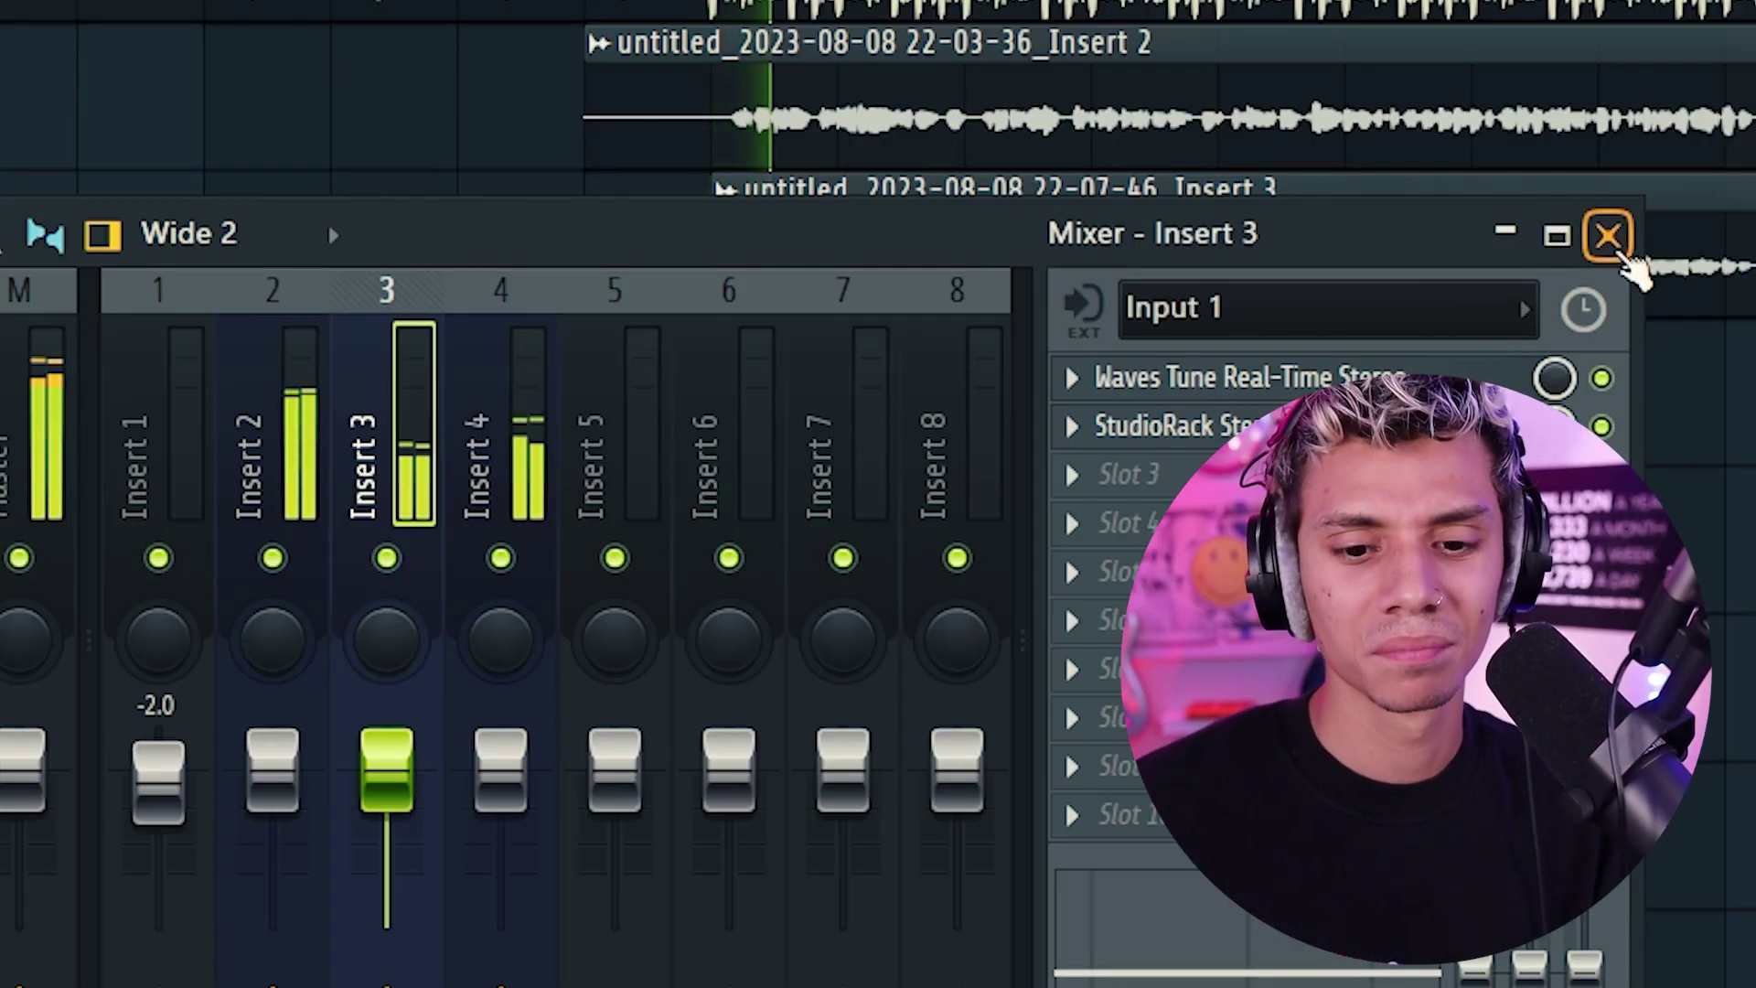
pyautogui.click(1607, 236)
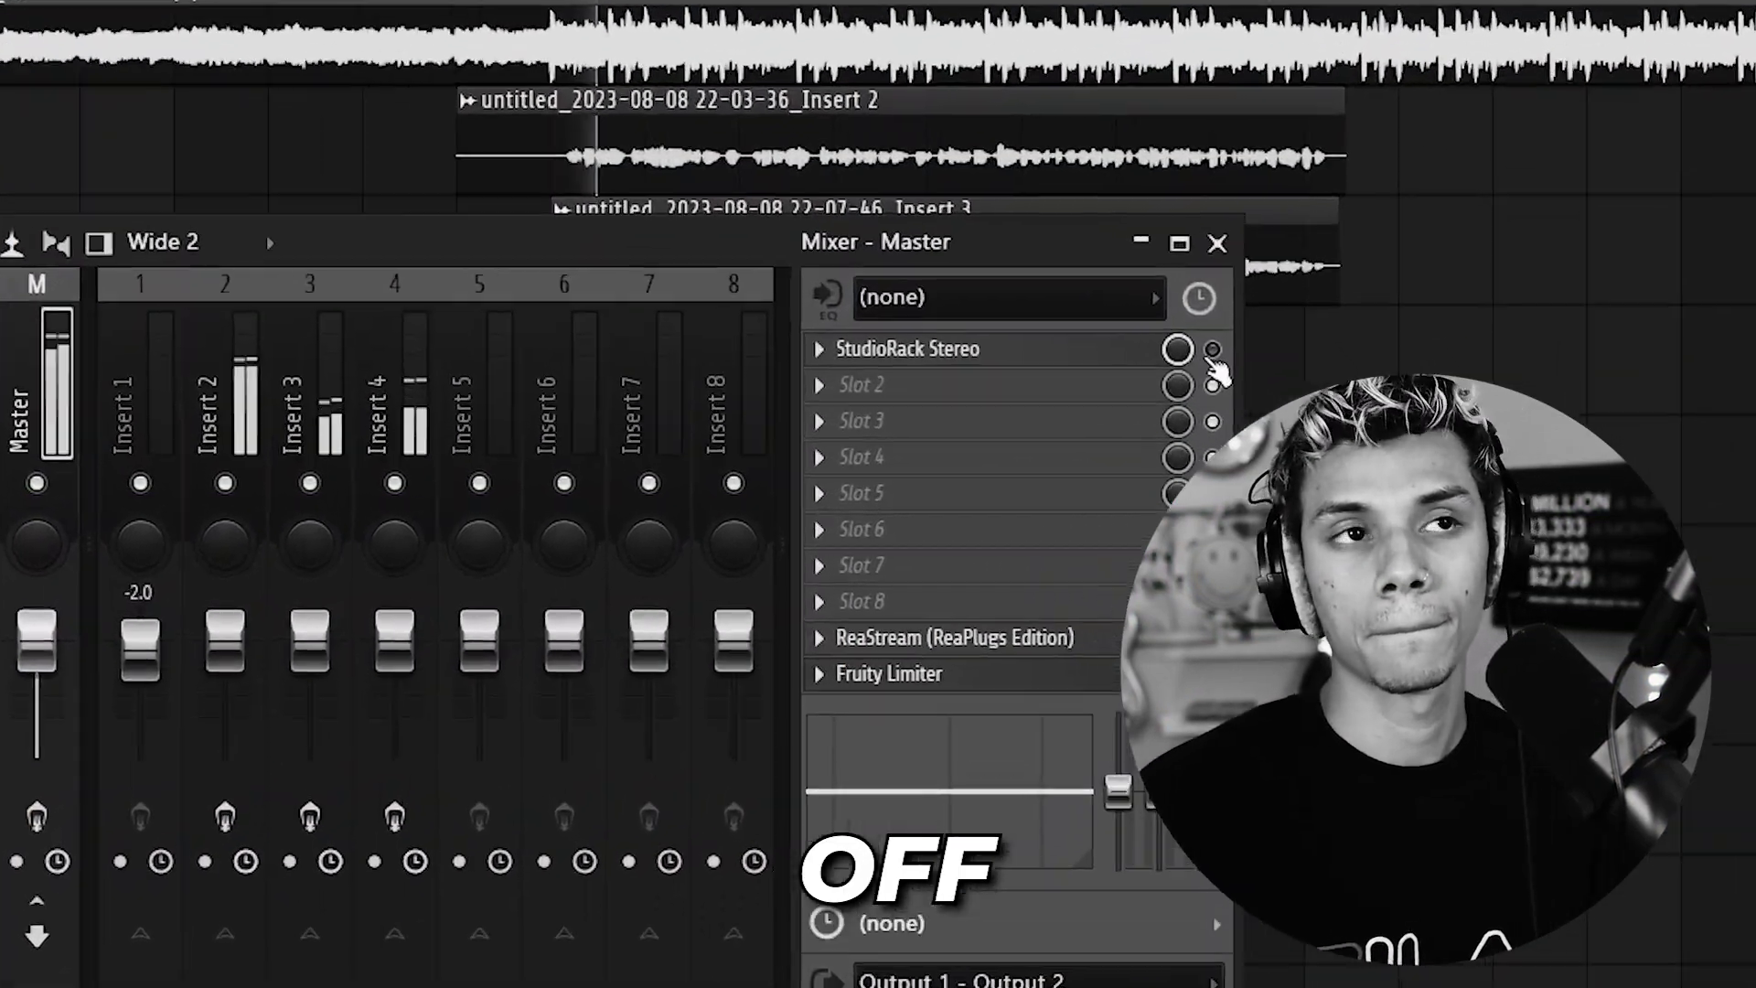
pyautogui.click(1339, 410)
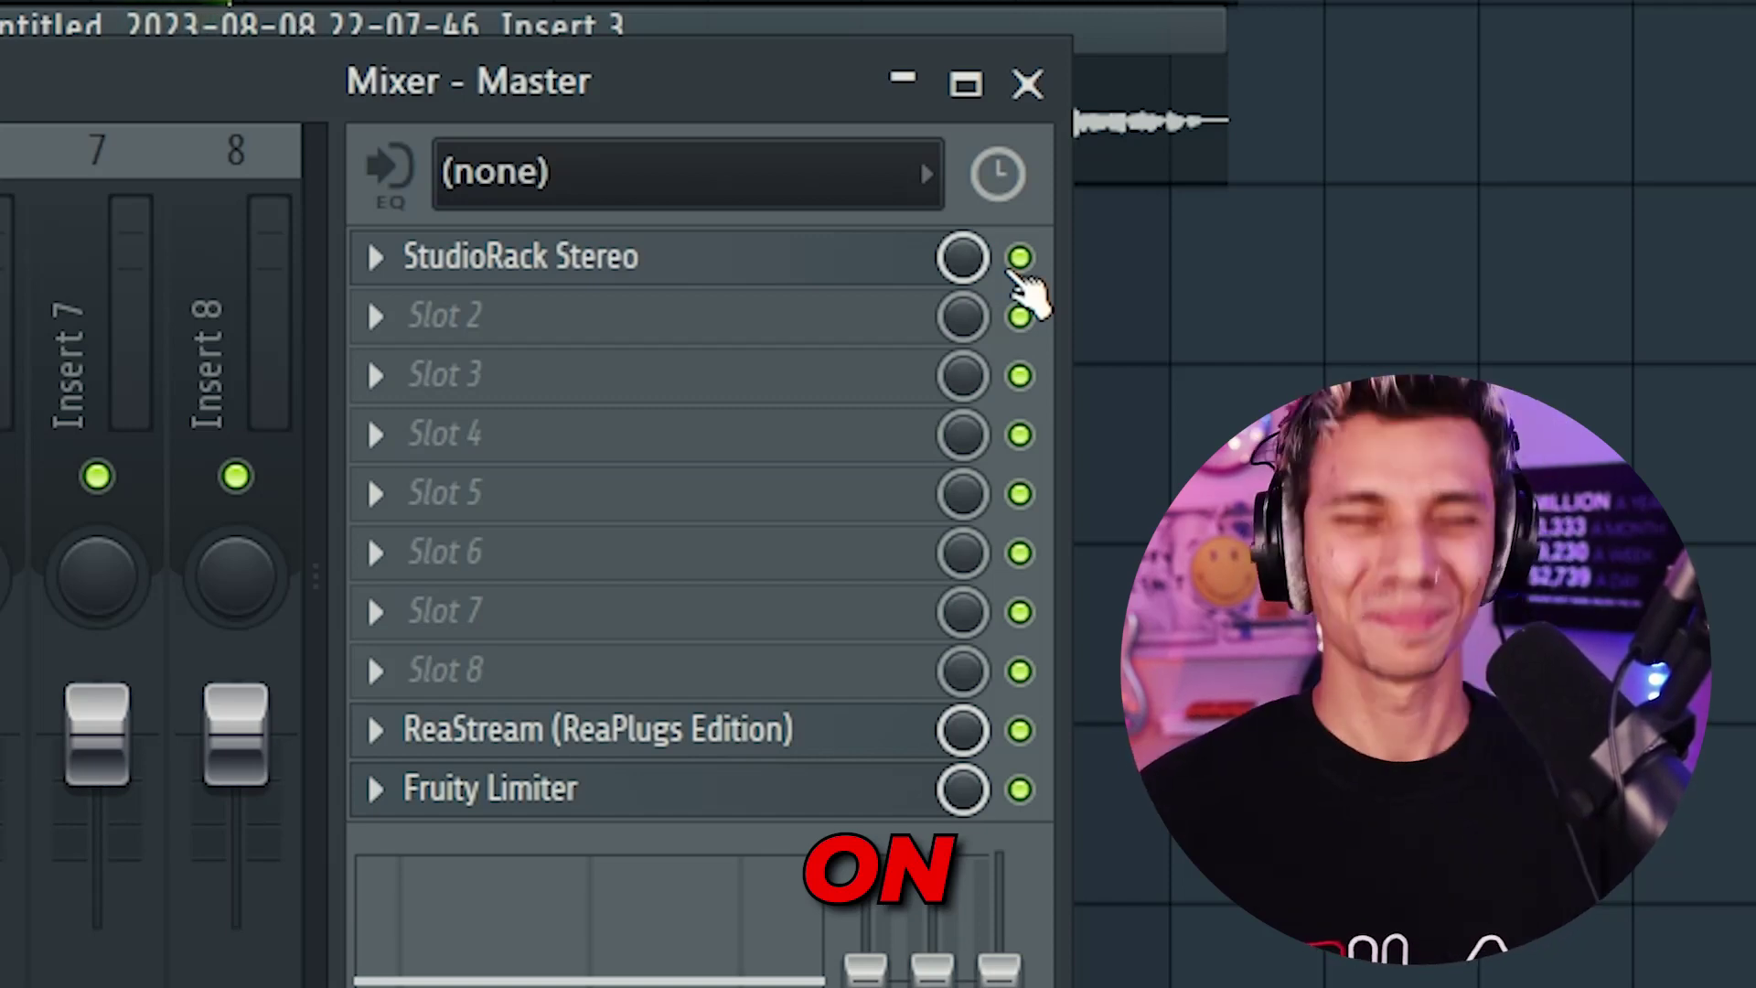
pyautogui.click(1018, 260)
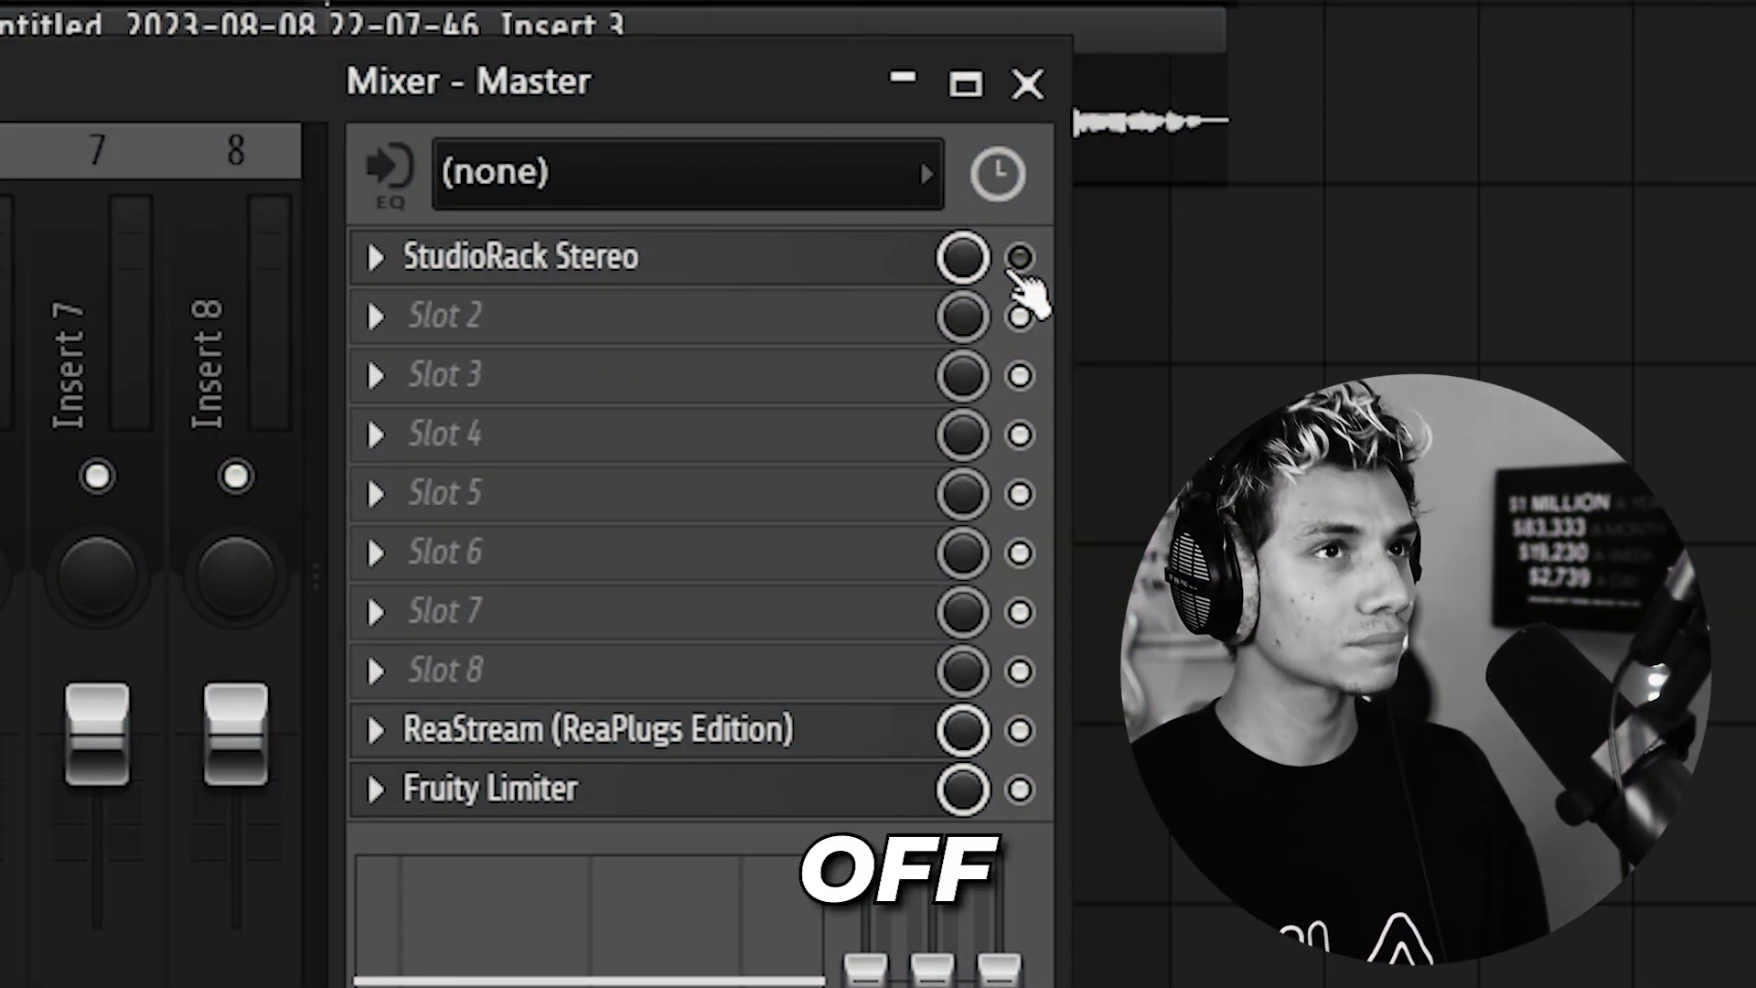
pyautogui.click(1017, 261)
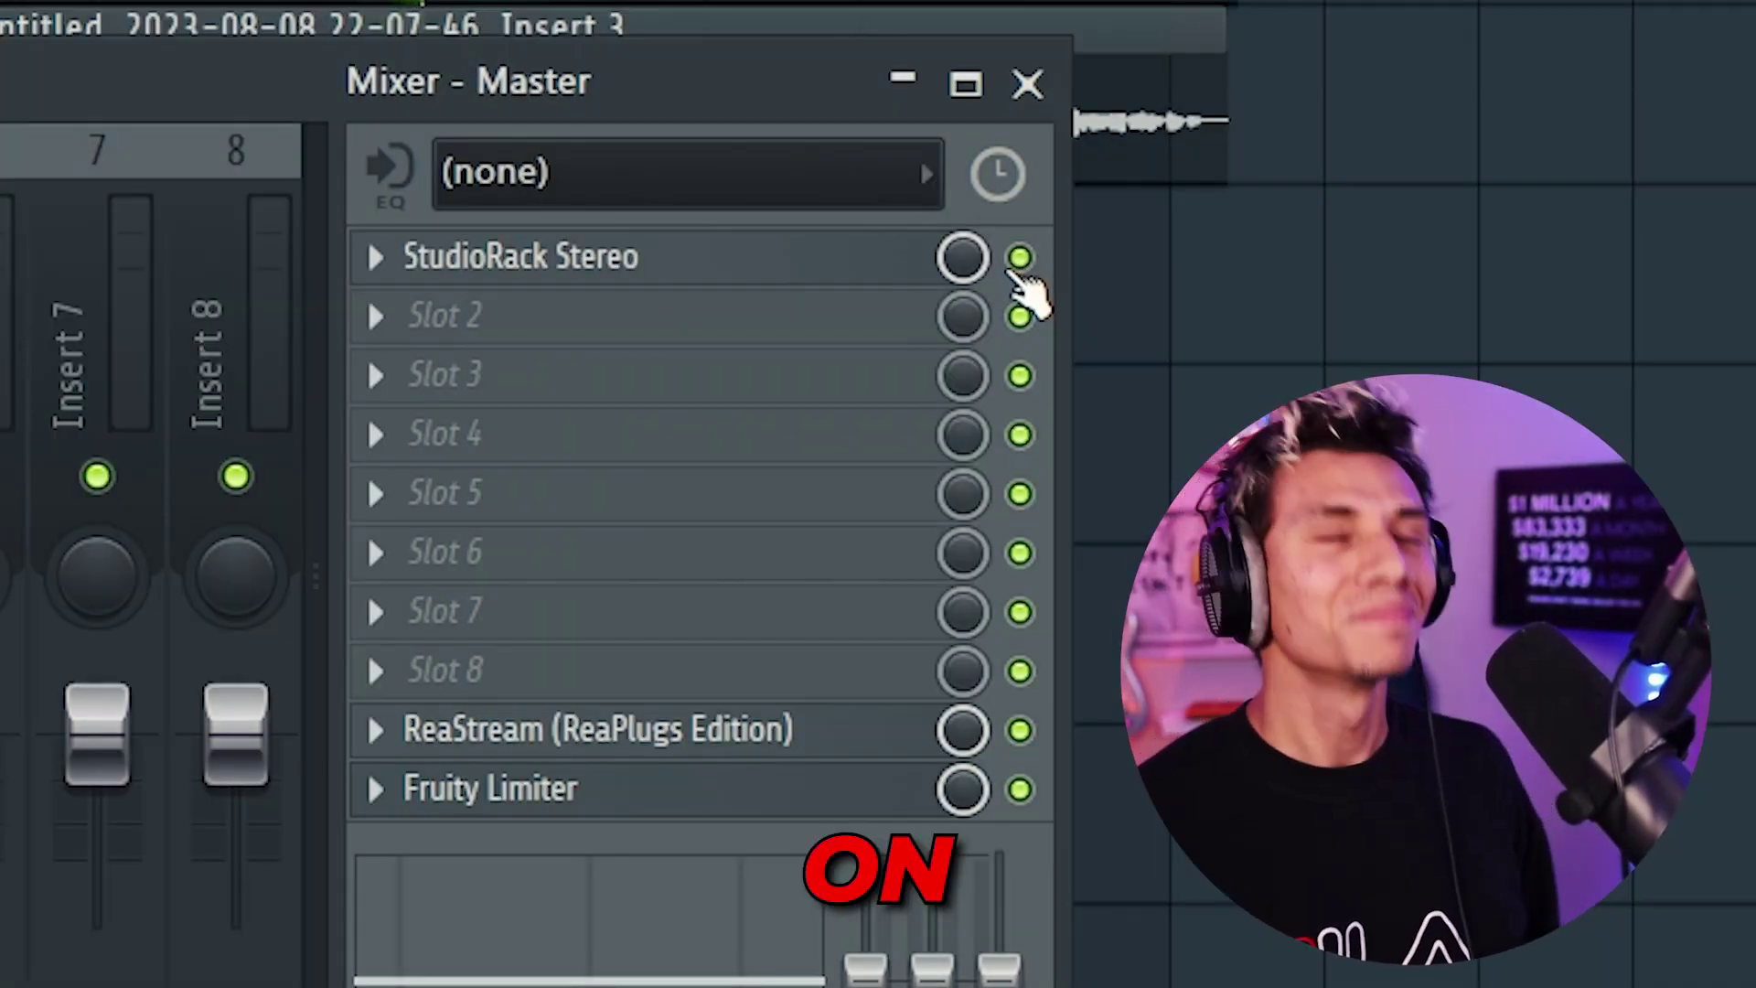